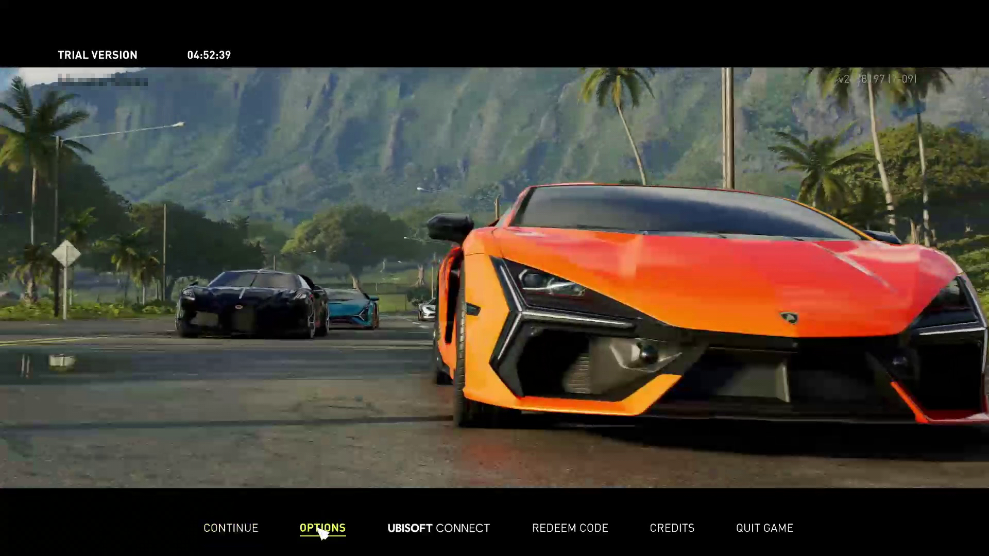
Open the video settings from the game's options
left_click(321, 529)
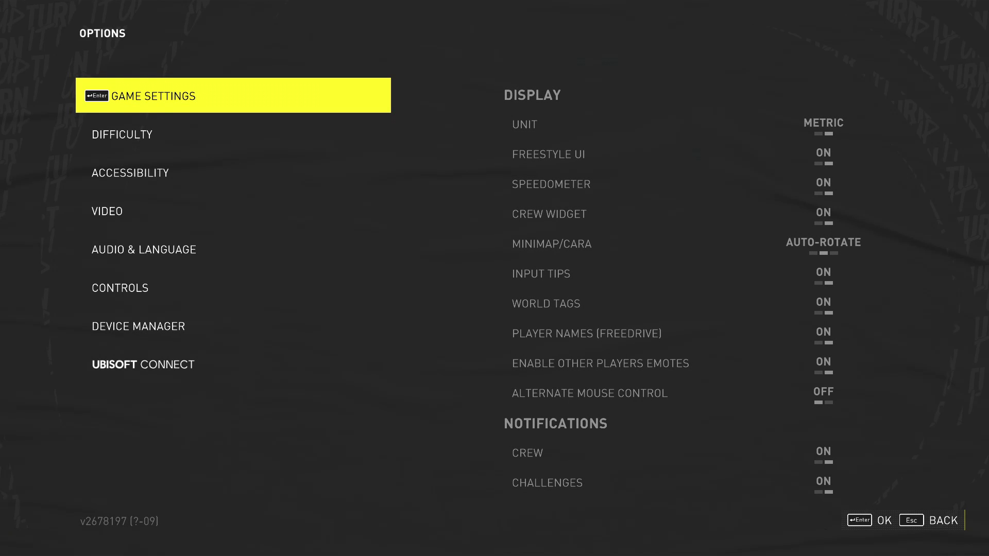
left_click(127, 220)
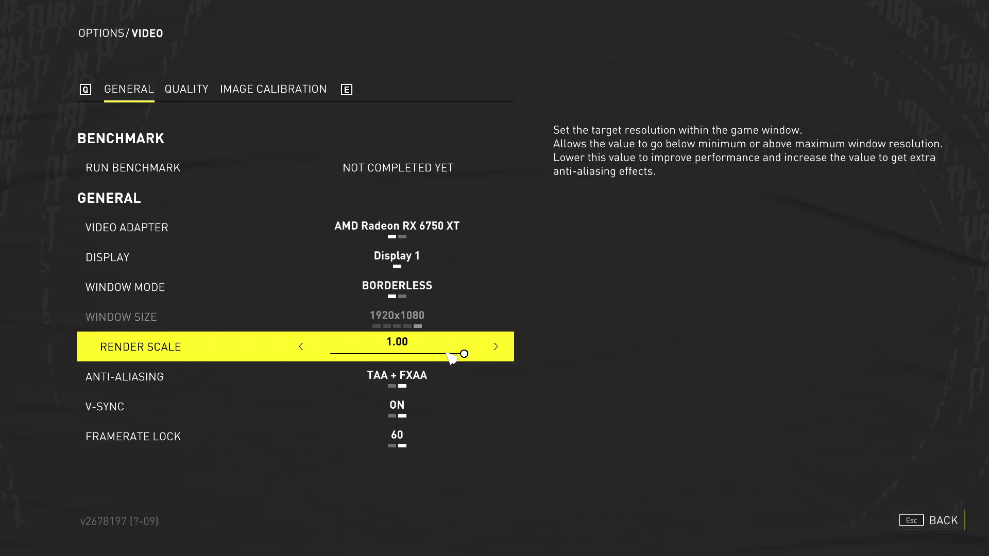
Try a render scale of 0.90 and restore it to 1.00
left_click(301, 346)
left_click(301, 347)
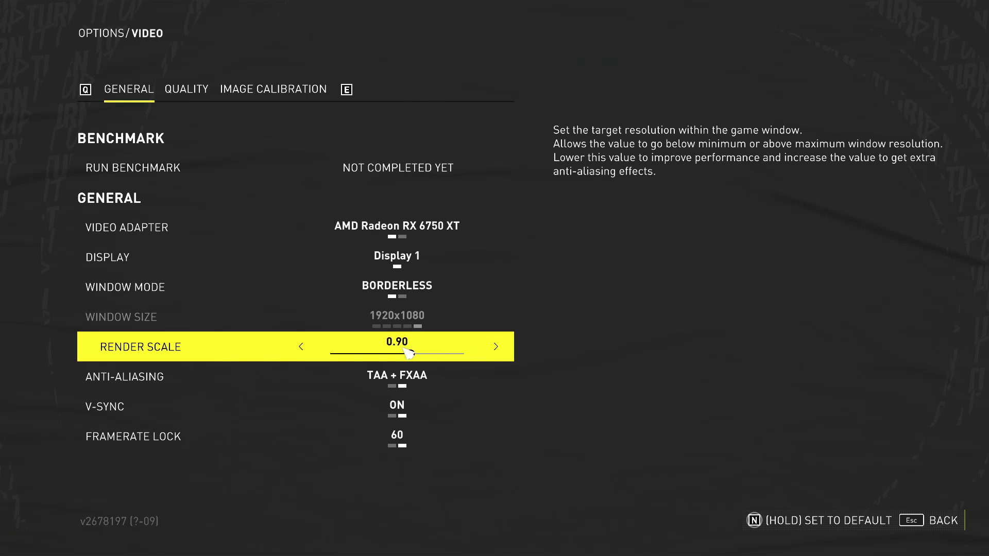
left_click(496, 347)
left_click(302, 347)
left_click(494, 350)
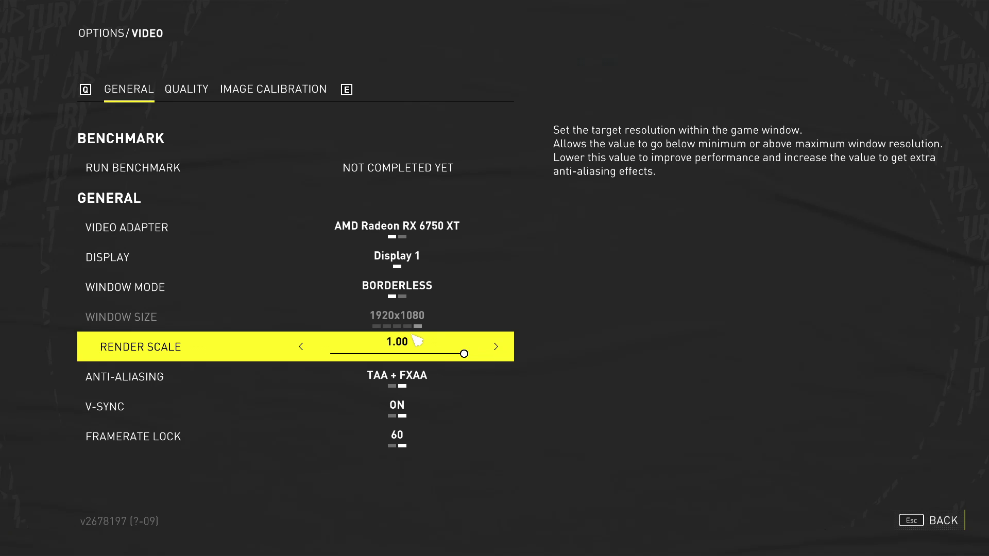
Set anti-aliasing to TAA and turn V-Sync off in the general video settings
left_click(301, 376)
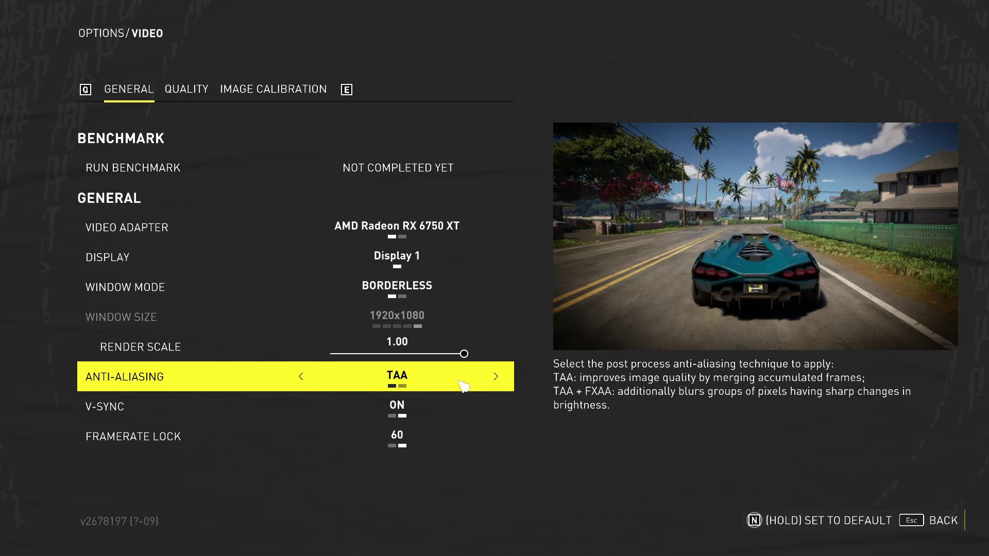
left_click(496, 377)
left_click(300, 377)
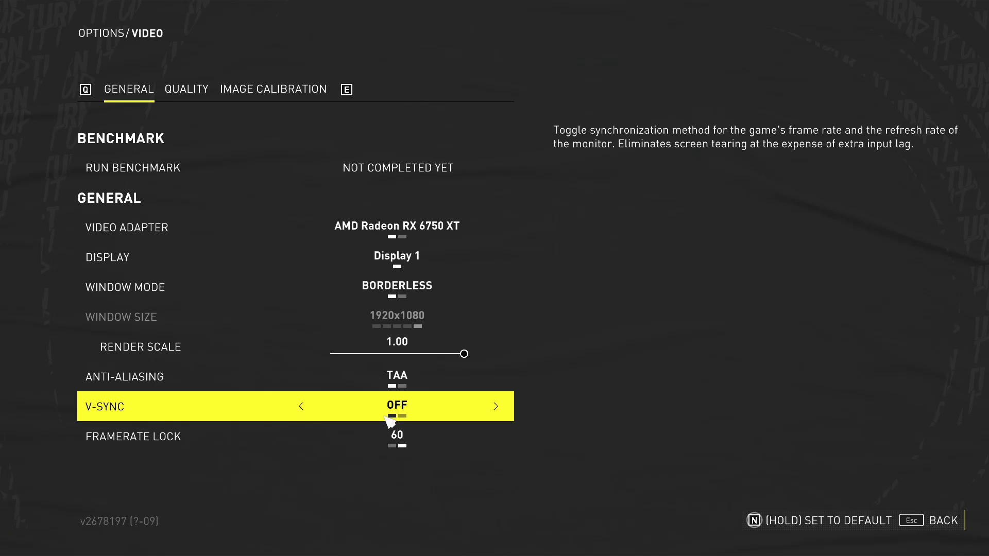
Open the video quality settings and set texture filtering to Medium
left_click(178, 95)
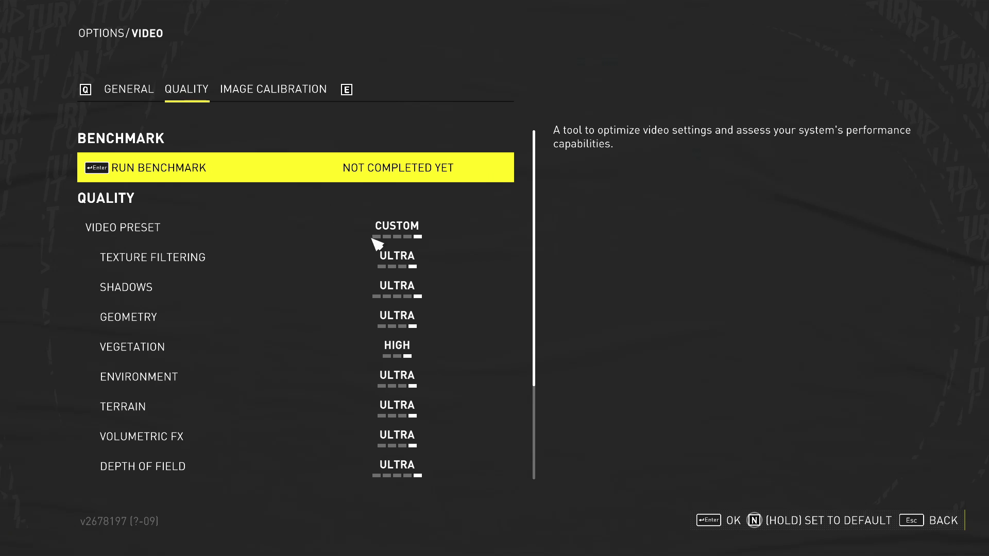
left_click(248, 256)
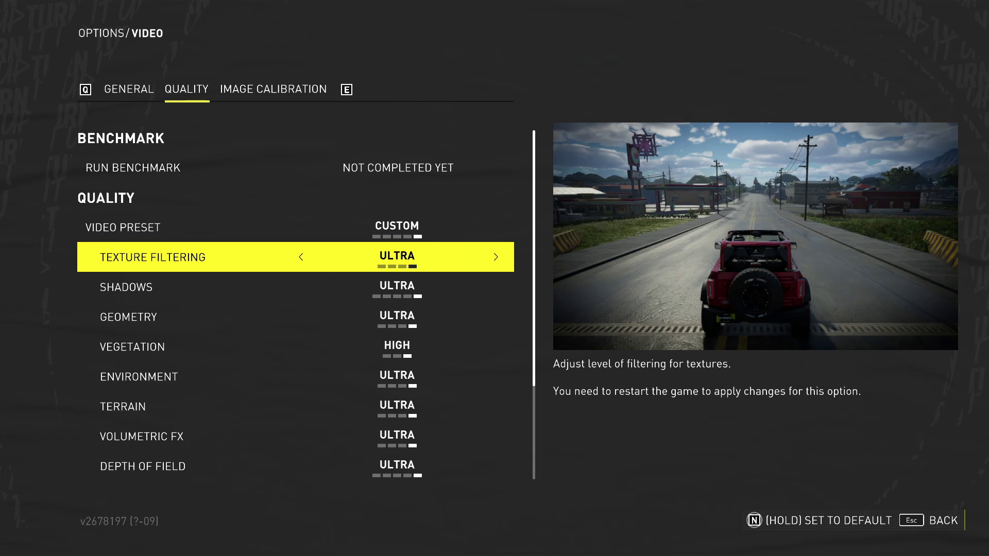
left_click(302, 257)
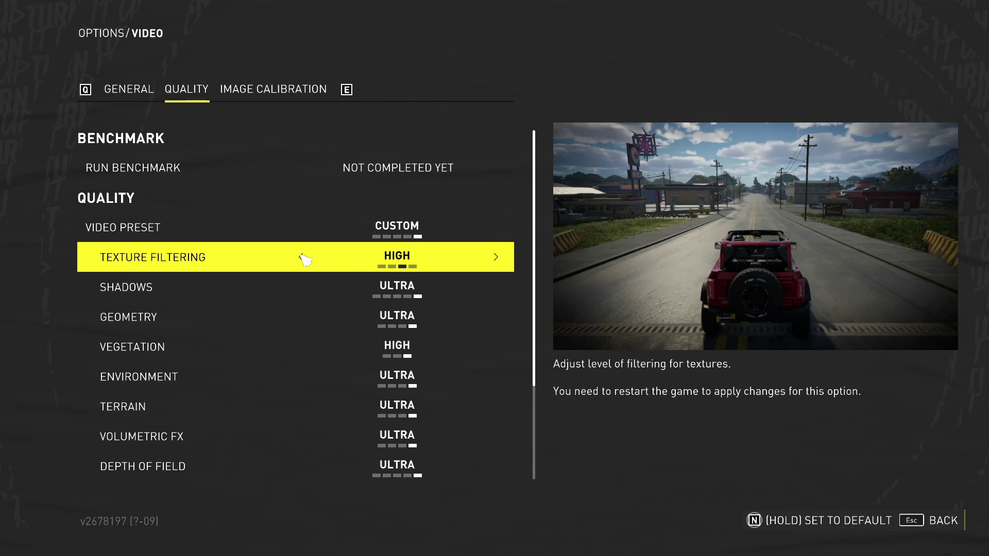
left_click(302, 258)
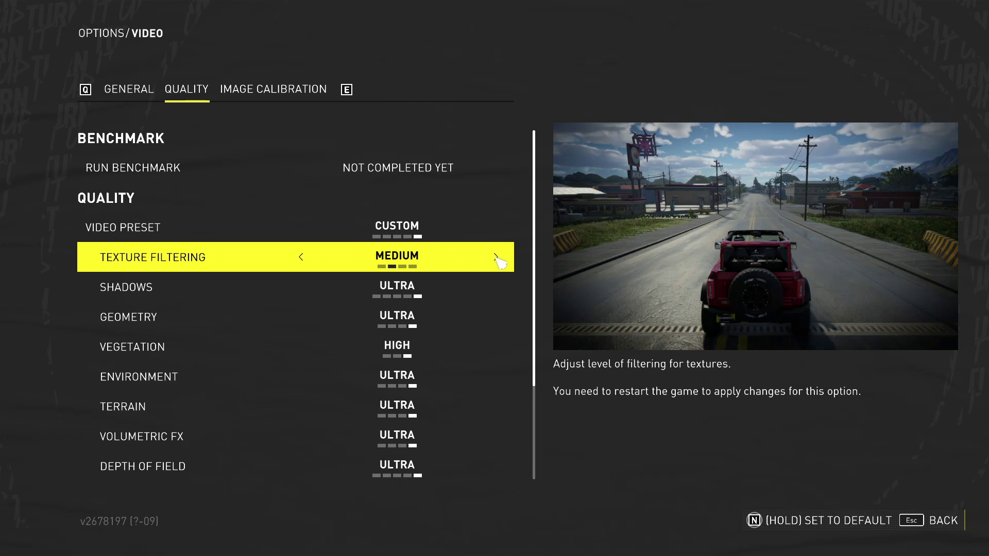
Turn shadows off and set geometry to High in the quality settings
left_click(300, 287)
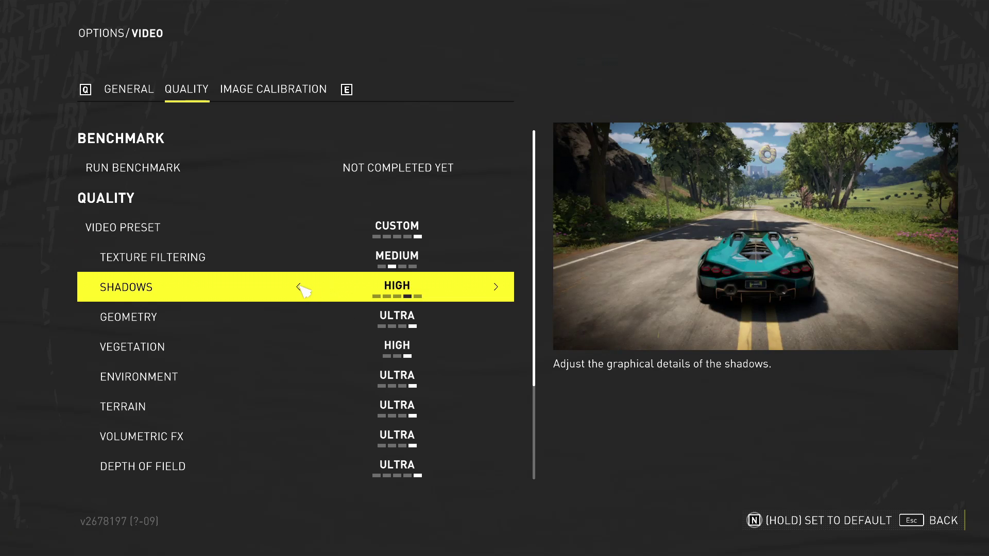
left_click(301, 288)
left_click(300, 287)
left_click(301, 288)
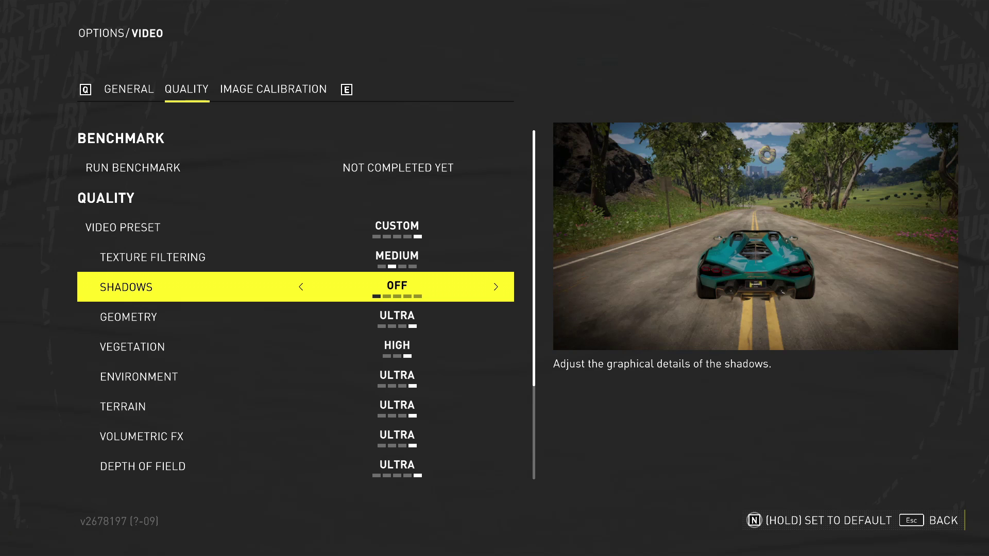
left_click(298, 316)
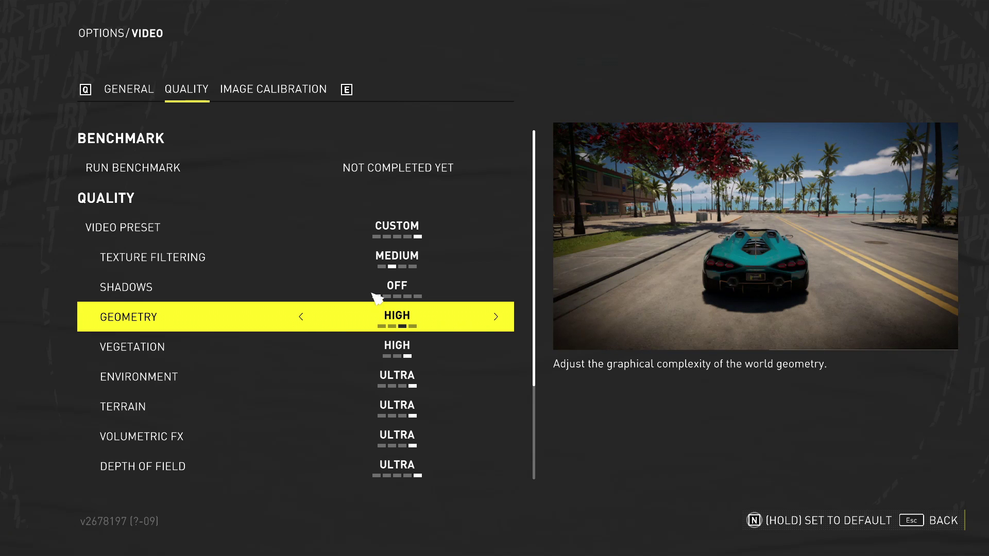
Compare the Low and High vegetation levels and set vegetation to Low
left_click_drag(538, 227, 538, 277)
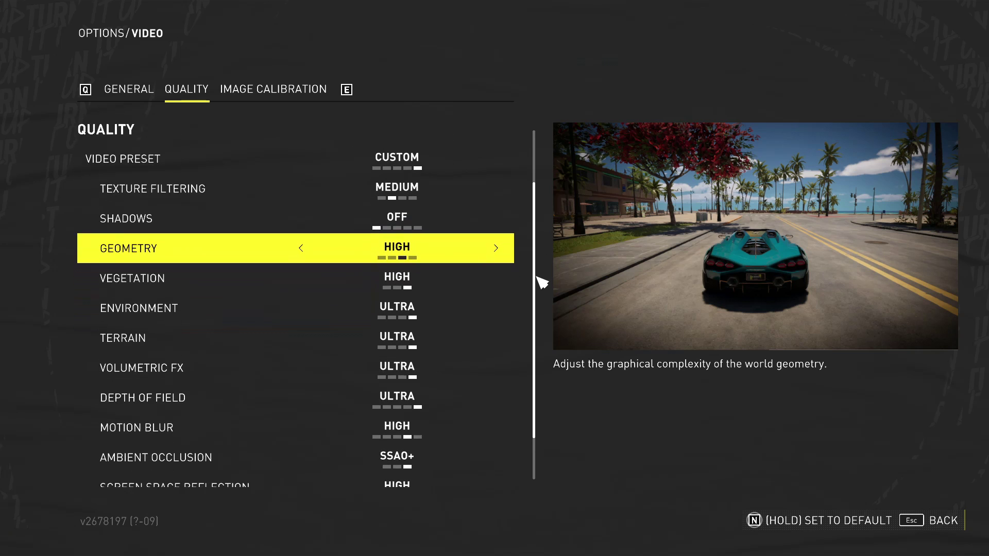
scroll(222, 286, "up", 2)
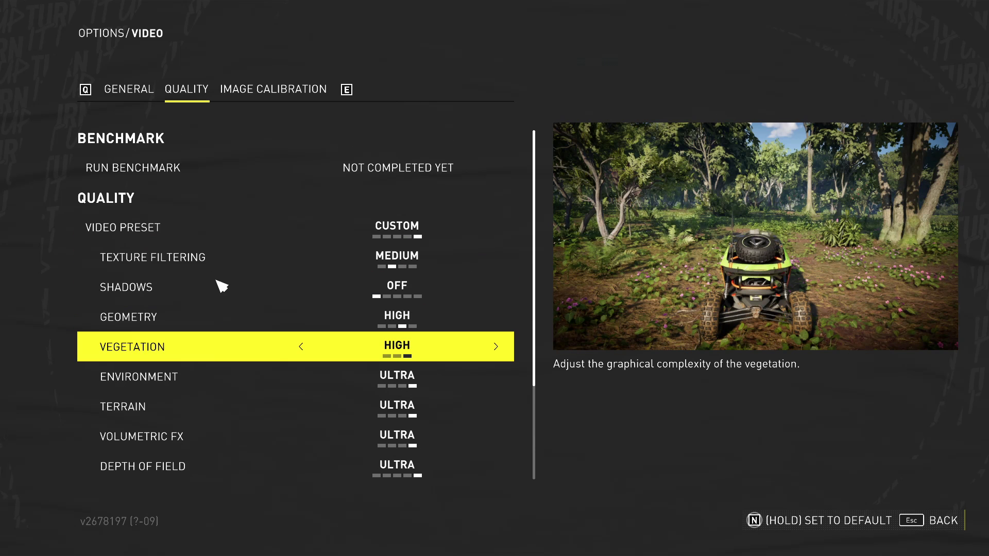
scroll(222, 286, "down", 2)
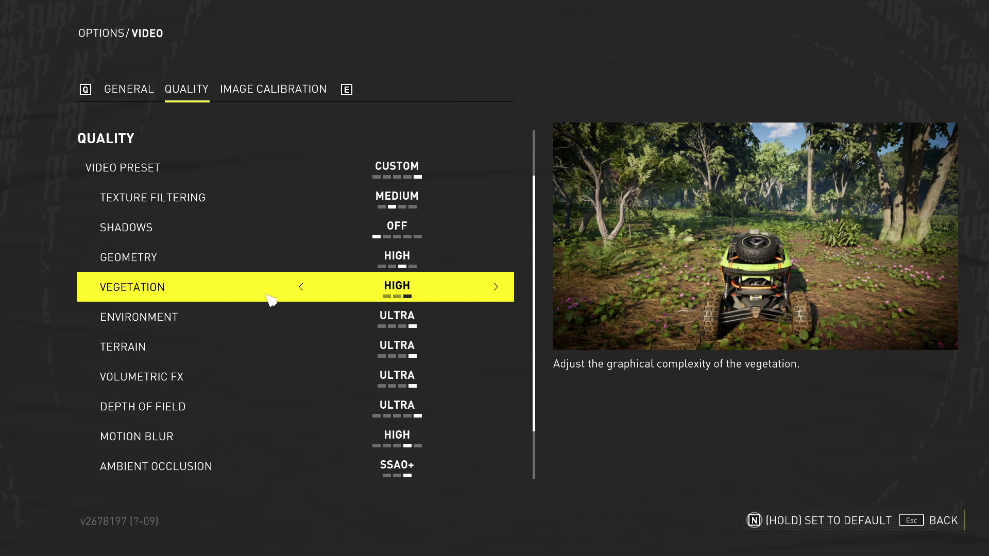
left_click(301, 289)
left_click(300, 288)
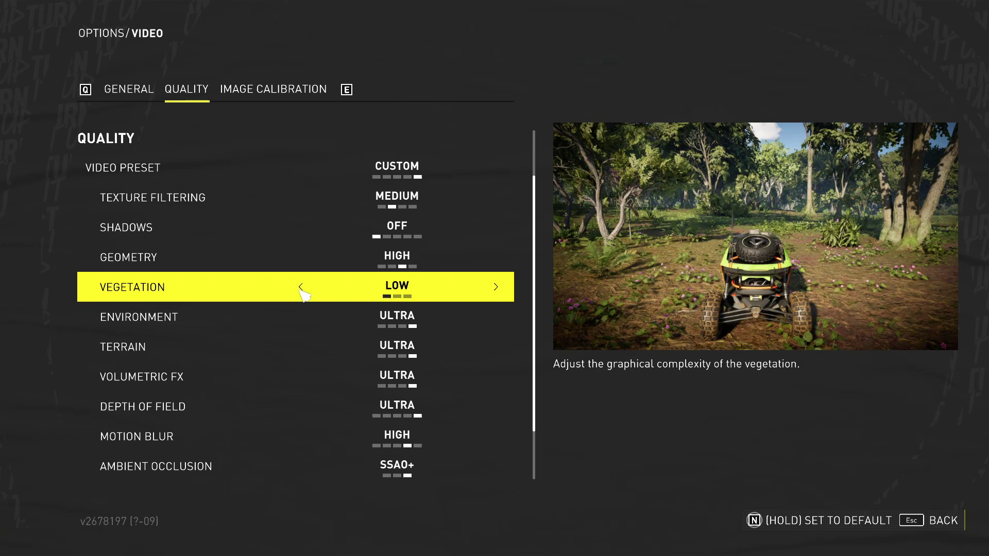
left_click(497, 287)
left_click(497, 287)
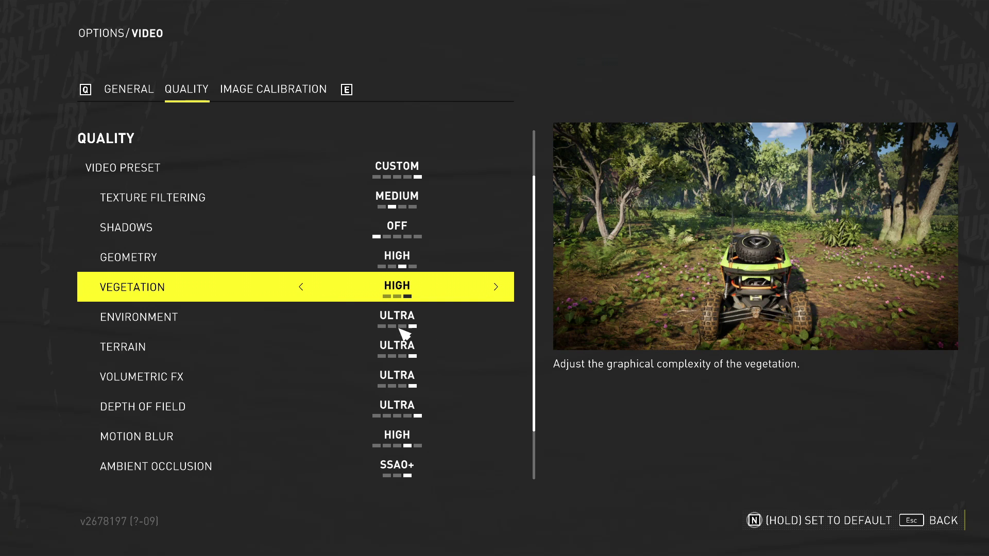
left_click(301, 288)
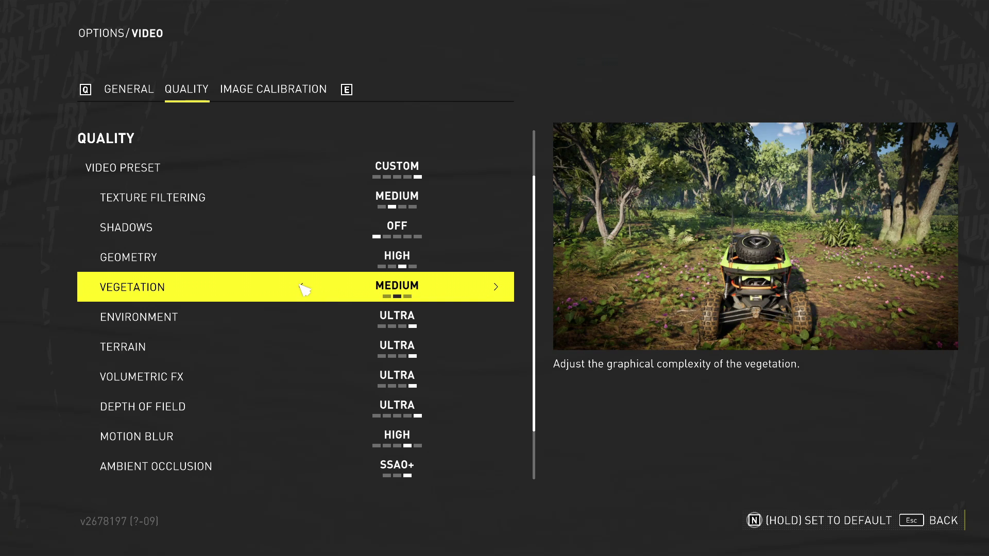
left_click(302, 288)
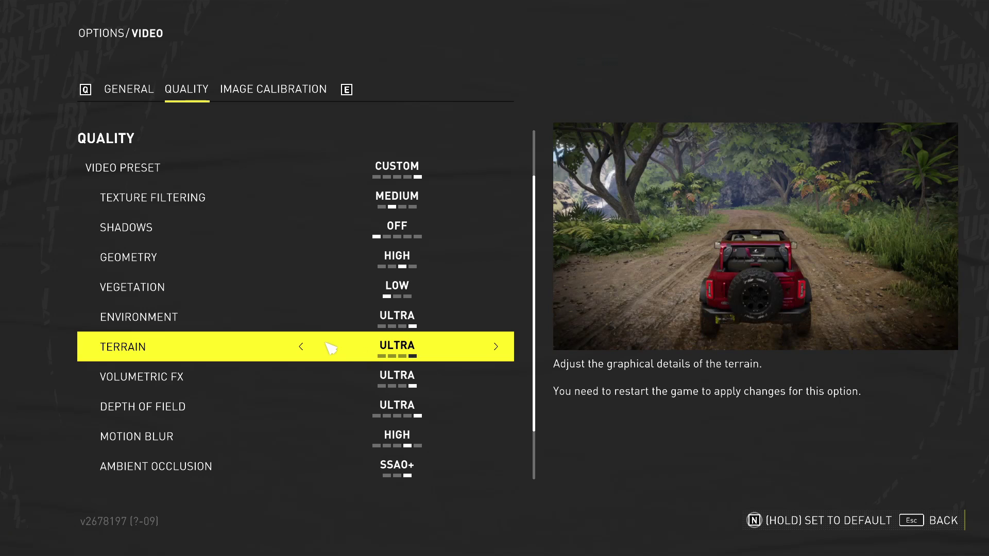
Compare the Medium and Low terrain levels and set terrain to Low
left_click(301, 346)
left_click(302, 347)
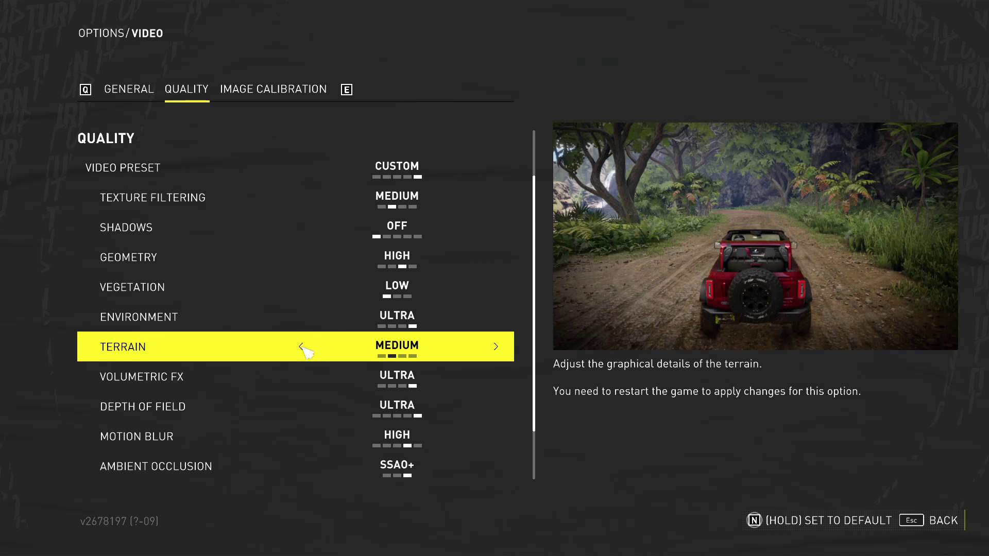
left_click(301, 346)
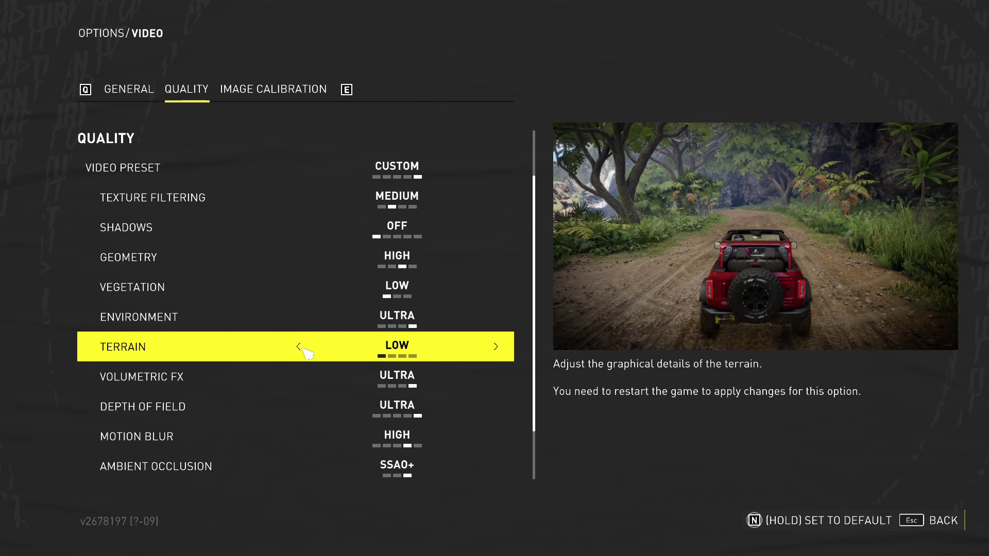
left_click(496, 349)
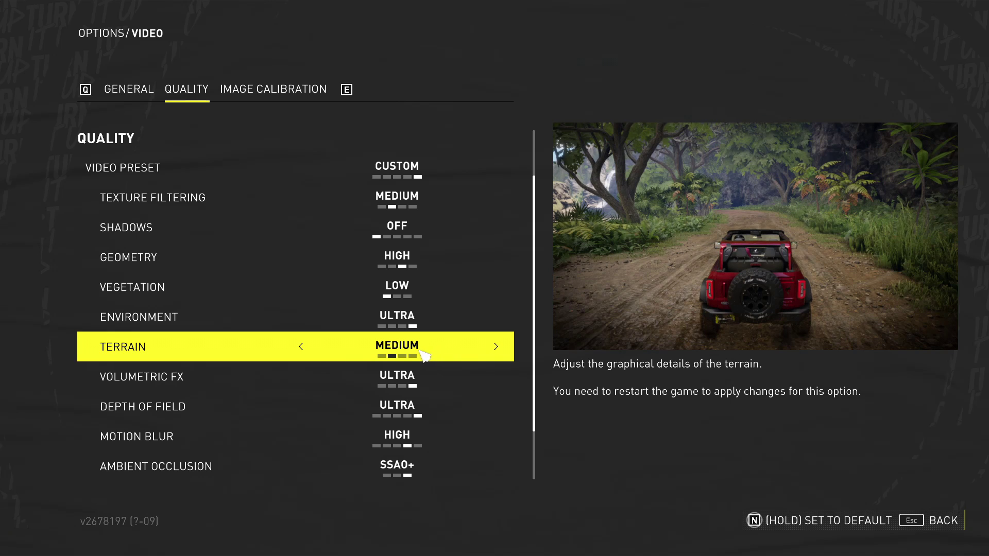
left_click(304, 349)
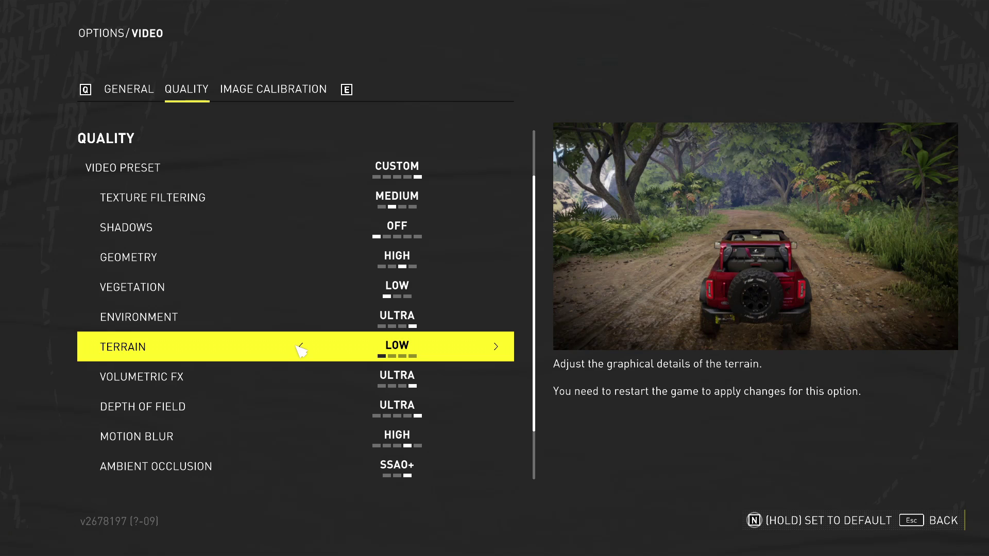
Turn motion blur off in the quality settings
scroll(294, 351, "down", 1)
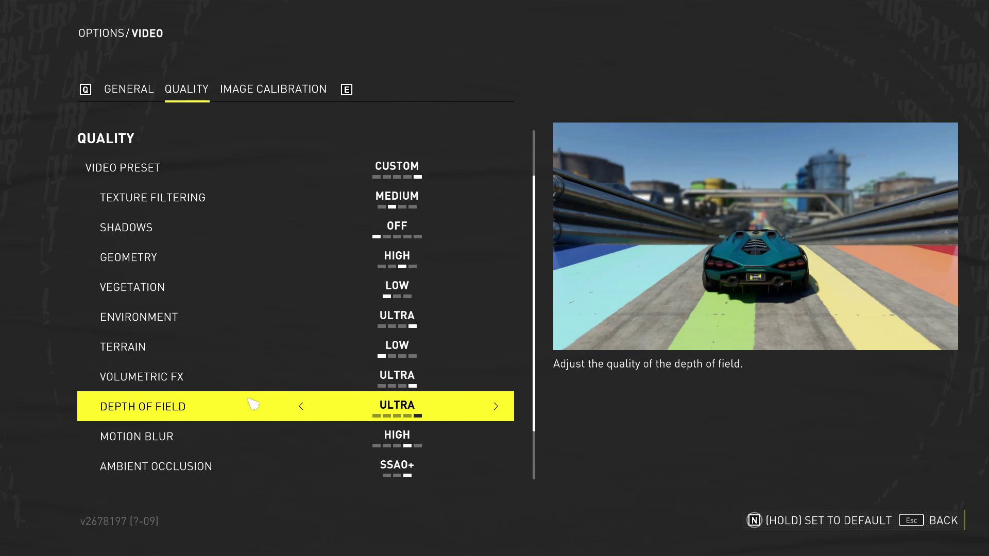
left_click(301, 437)
left_click(300, 438)
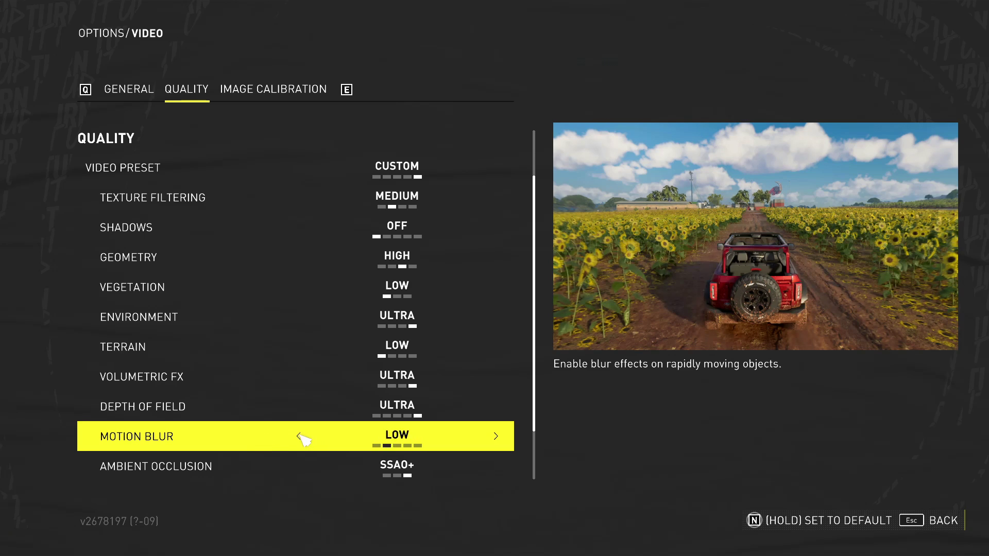
left_click(300, 437)
scroll(530, 365, "down", 1)
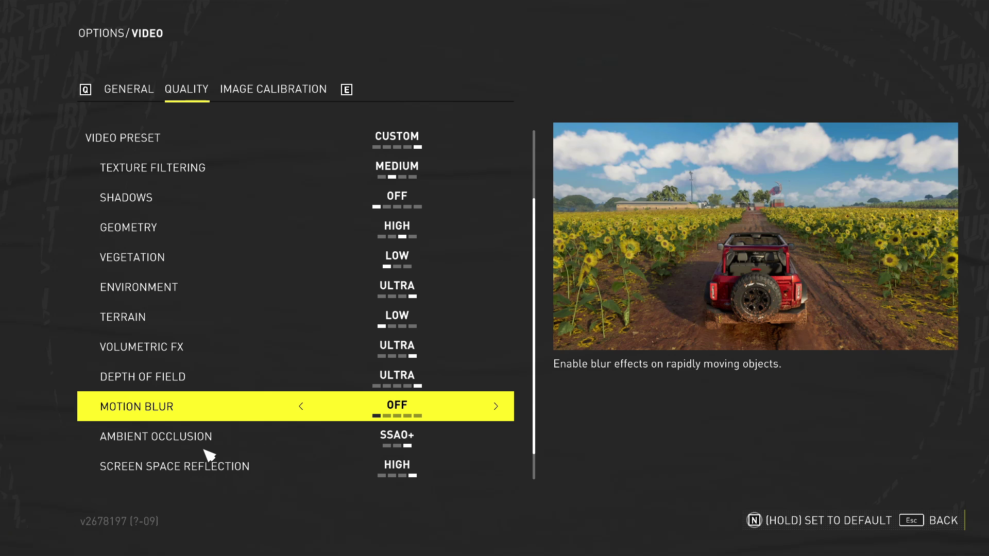
Turn ambient occlusion off in the quality settings
left_click(204, 449)
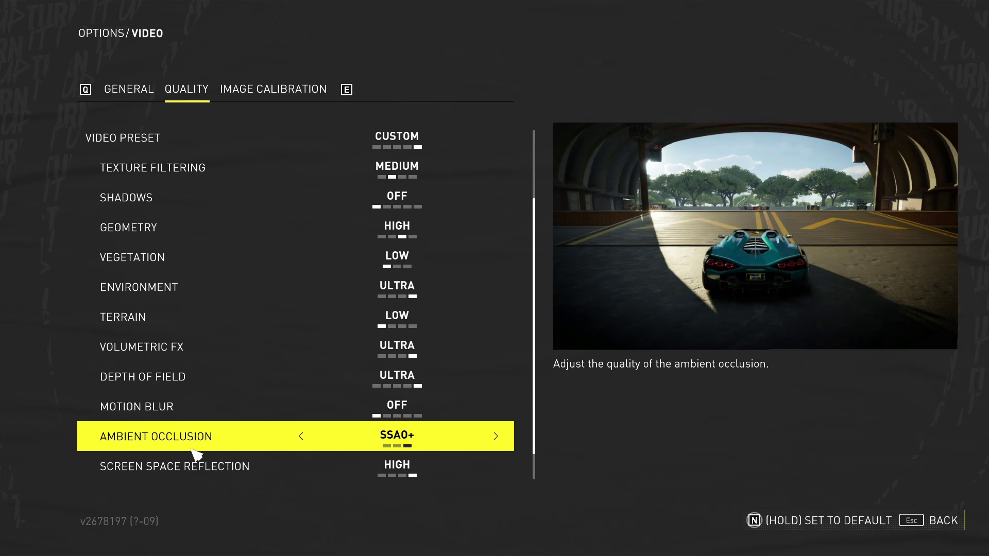
left_click(301, 436)
left_click(301, 437)
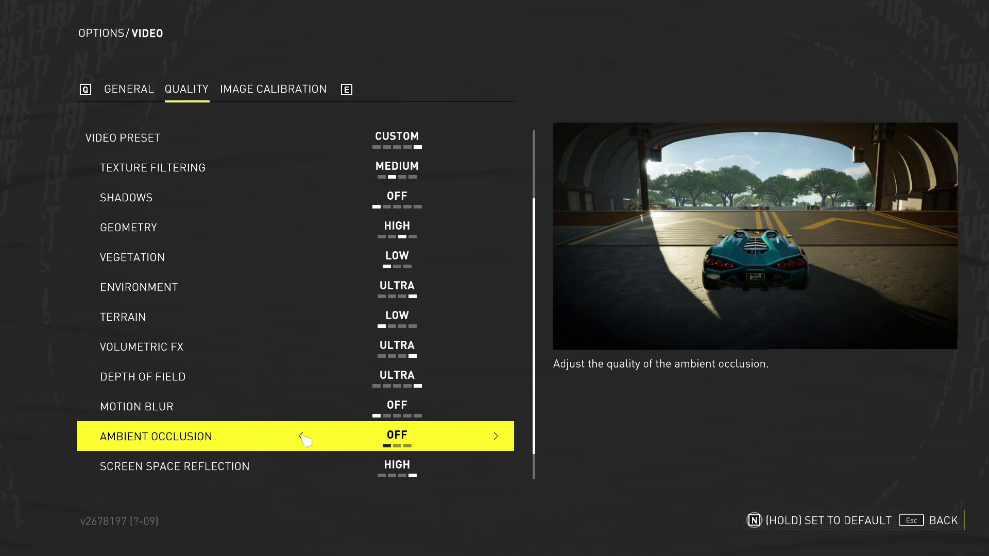
Turn screen space reflection off at the end of the quality list
left_click(287, 465)
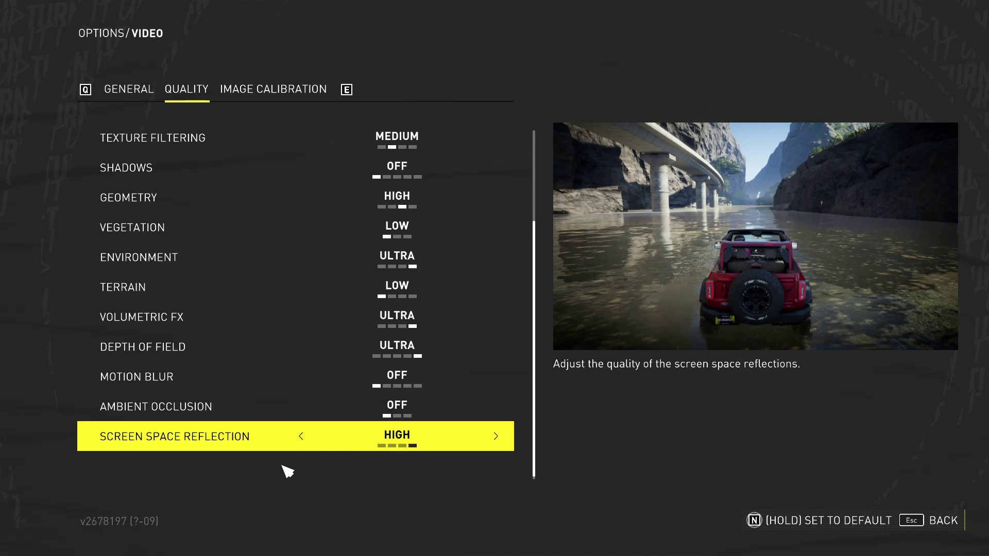
left_click(302, 437)
left_click(302, 437)
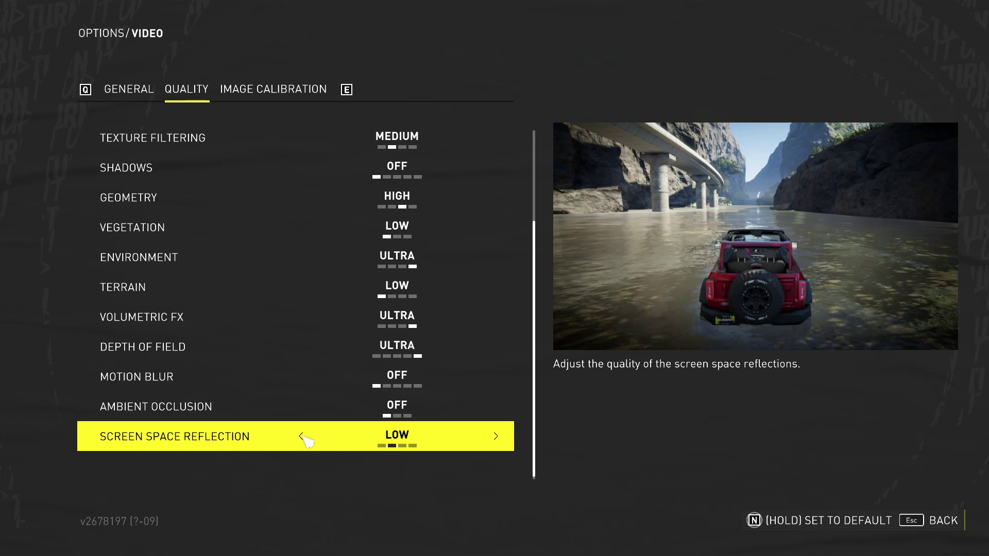
left_click(302, 437)
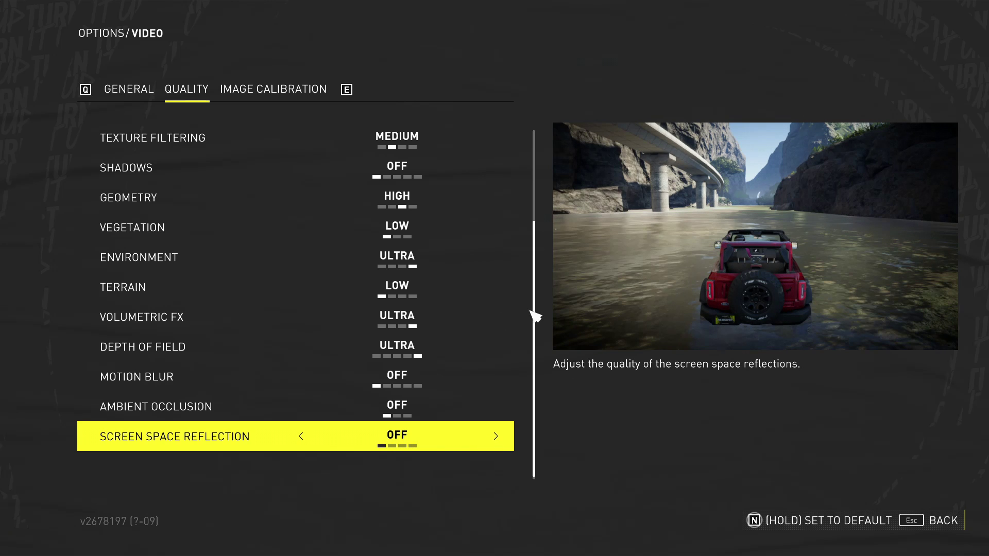
Try screen space reflection at High for comparison and turn it off again
left_click(497, 436)
left_click(497, 437)
left_click(496, 436)
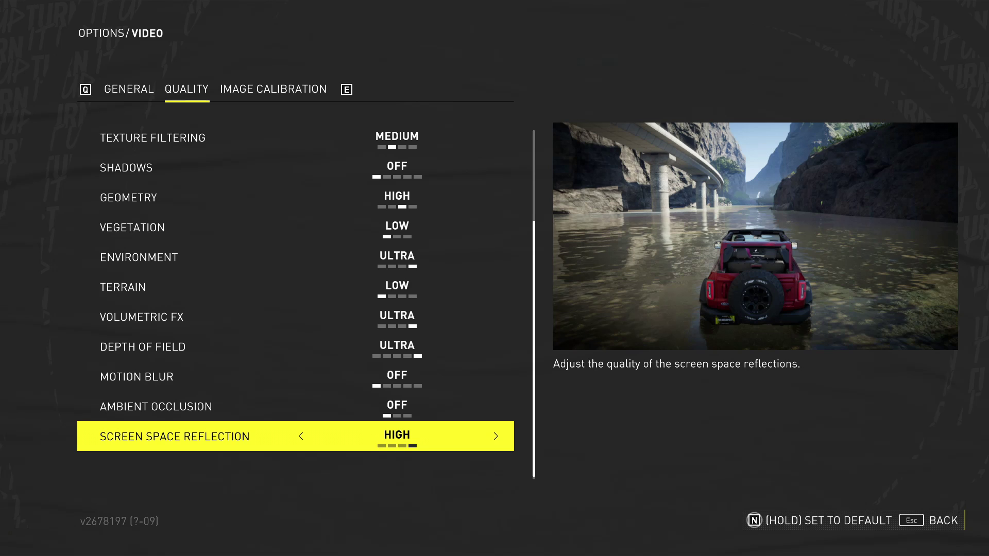
left_click(301, 437)
left_click(301, 437)
left_click(302, 437)
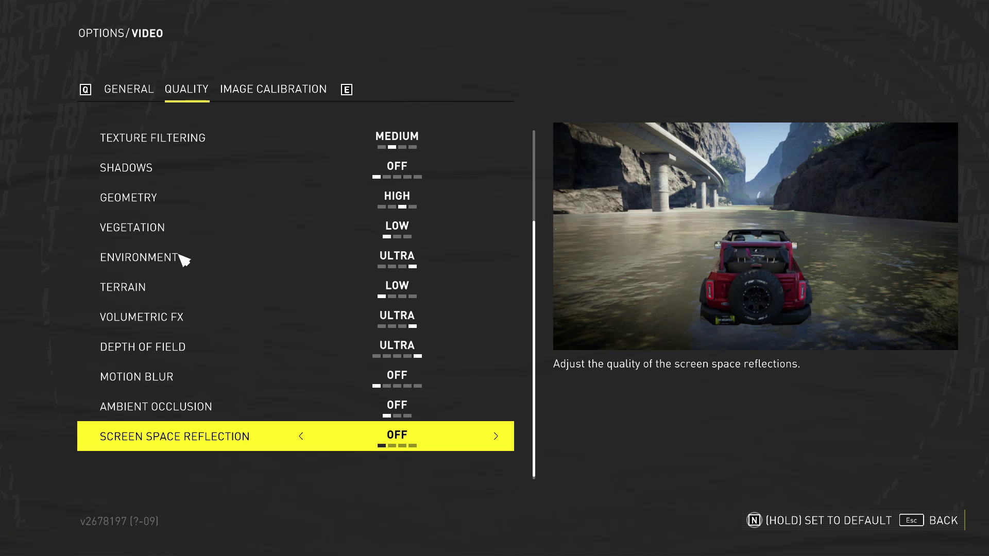
Set the video preset to Low and turn shadows off in the quality settings
scroll(183, 259, "up", 3)
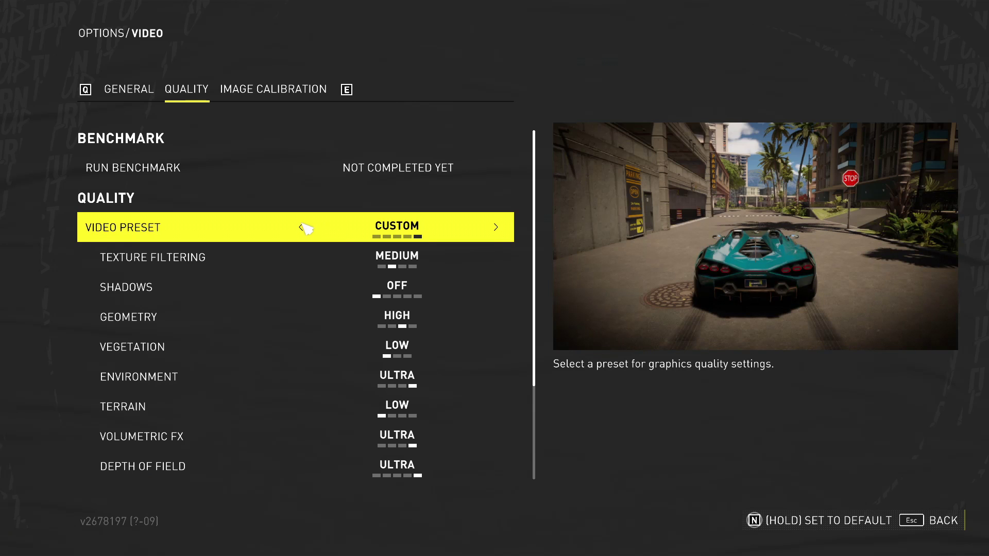
left_click(303, 227)
left_click(302, 226)
scroll(312, 305, "down", 1)
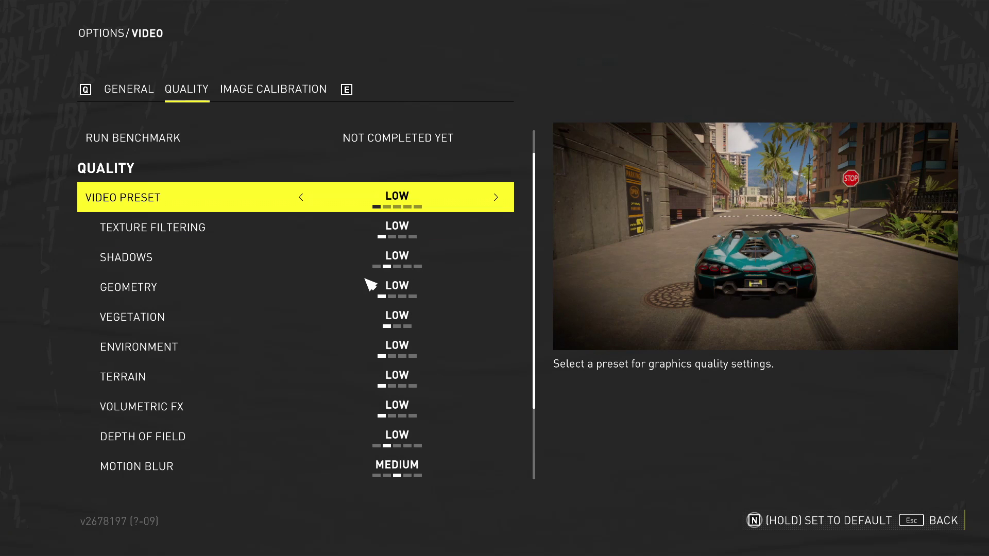
left_click(306, 255)
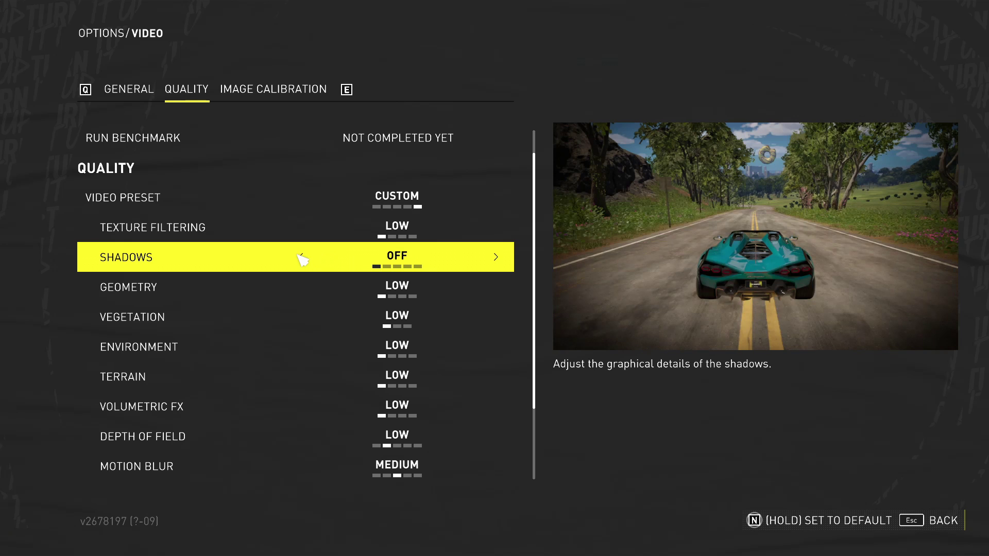
Turn off depth of field, motion blur and screen space reflection in the quality settings
scroll(330, 309, "down", 2)
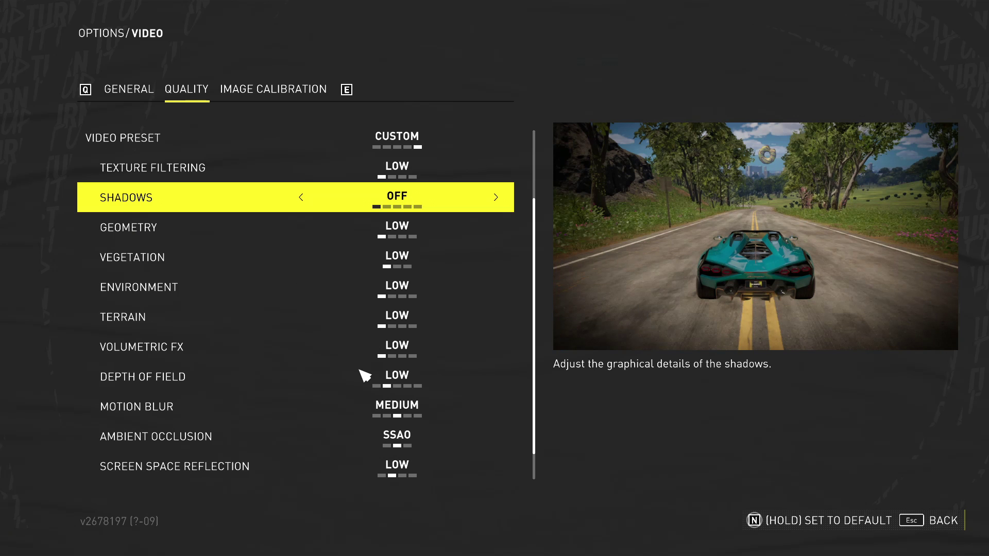
left_click(302, 378)
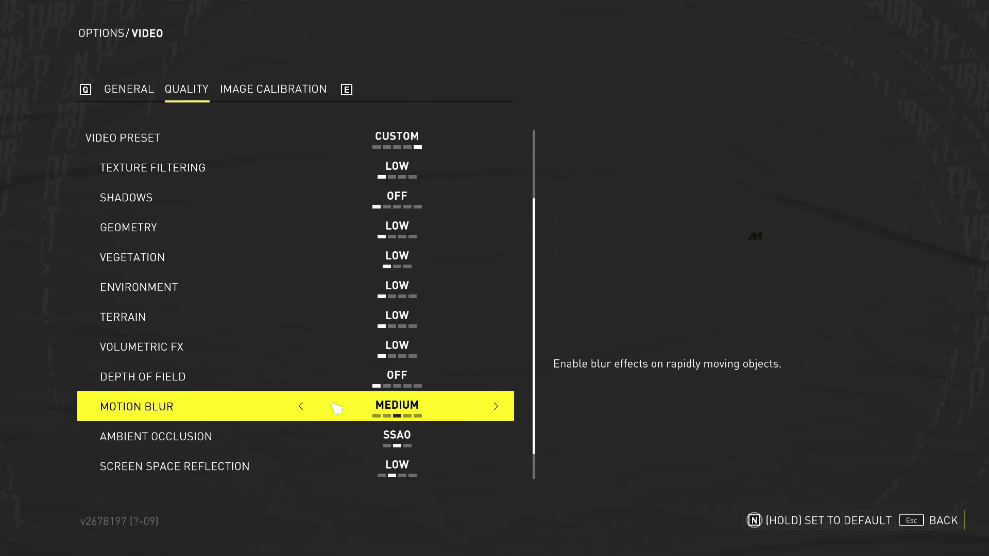
left_click(303, 407)
left_click(303, 407)
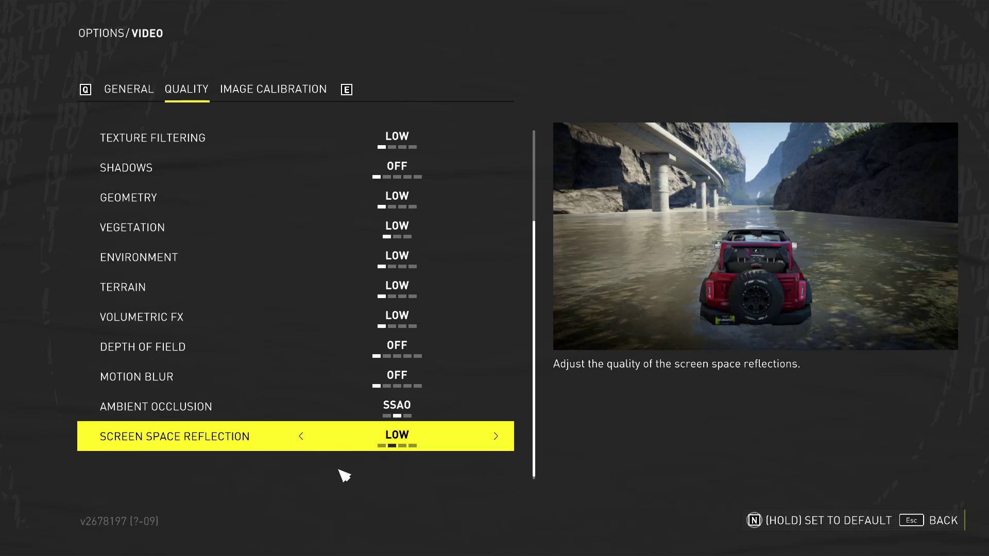
left_click(303, 436)
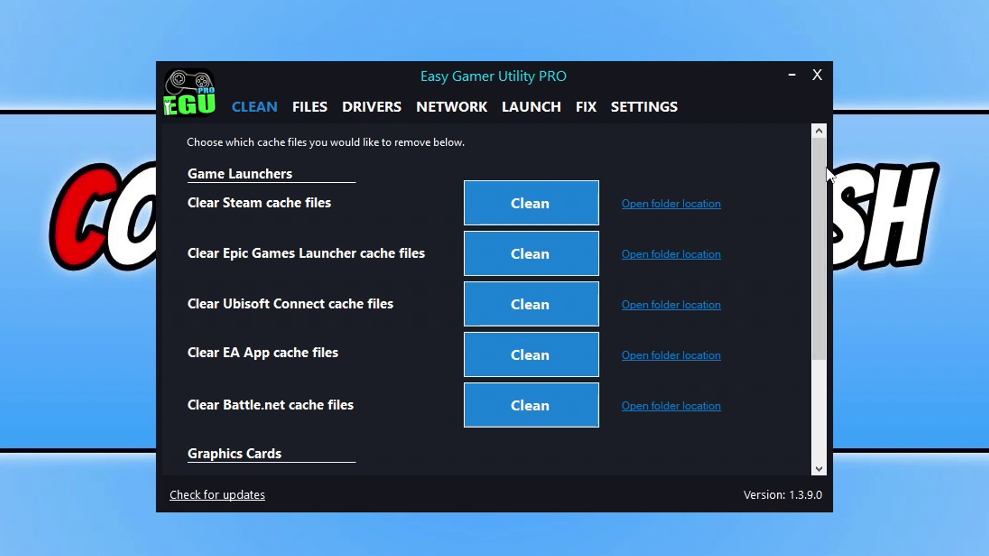
In Easy Gamer Utility PRO, add the TheCrewMotorfest application from the game's install folder to the game launching list
left_click_drag(824, 168, 824, 269)
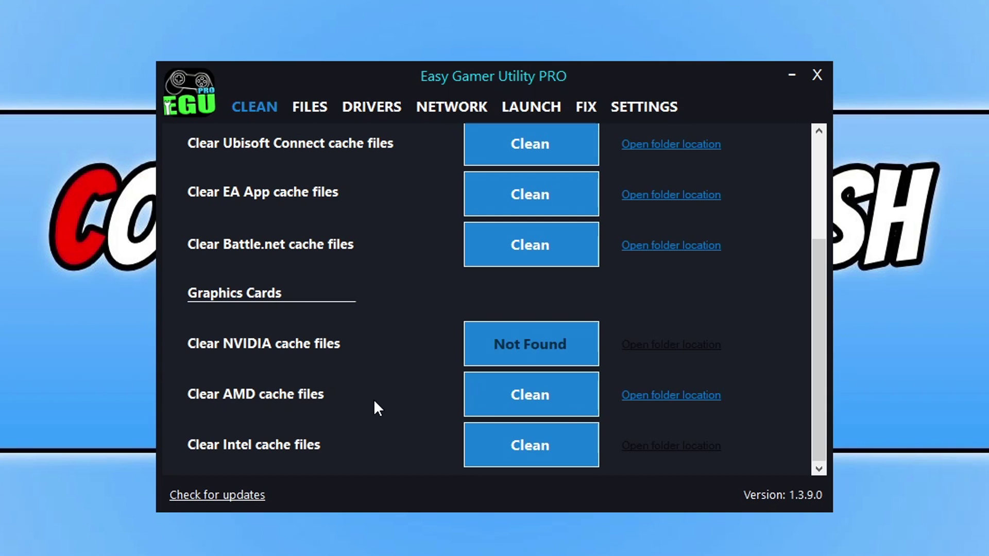
left_click(527, 103)
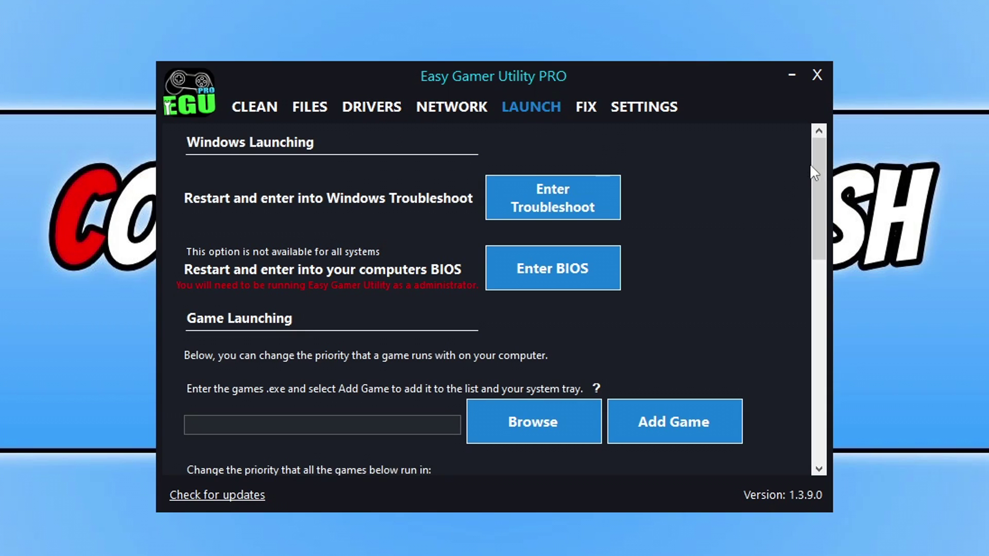
left_click_drag(811, 166, 821, 209)
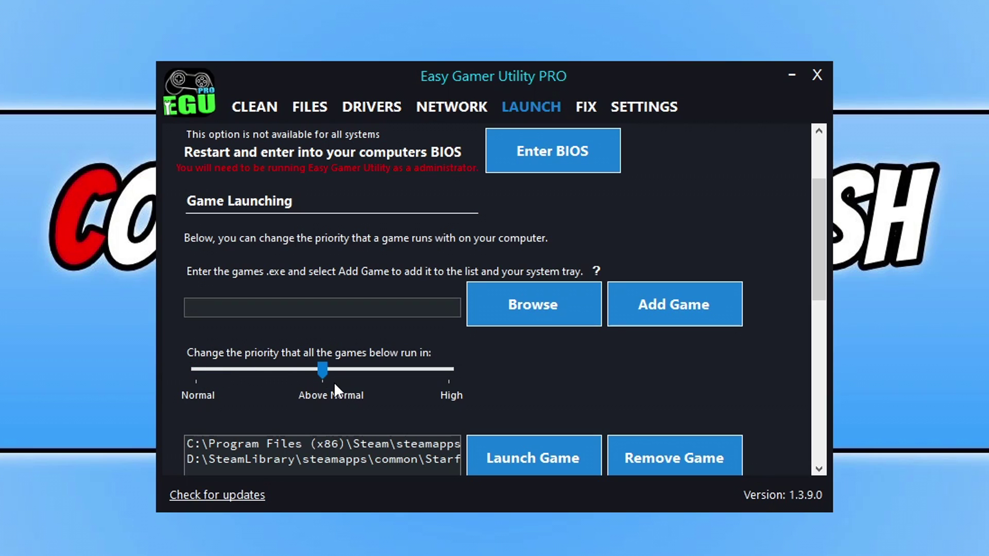
left_click(536, 309)
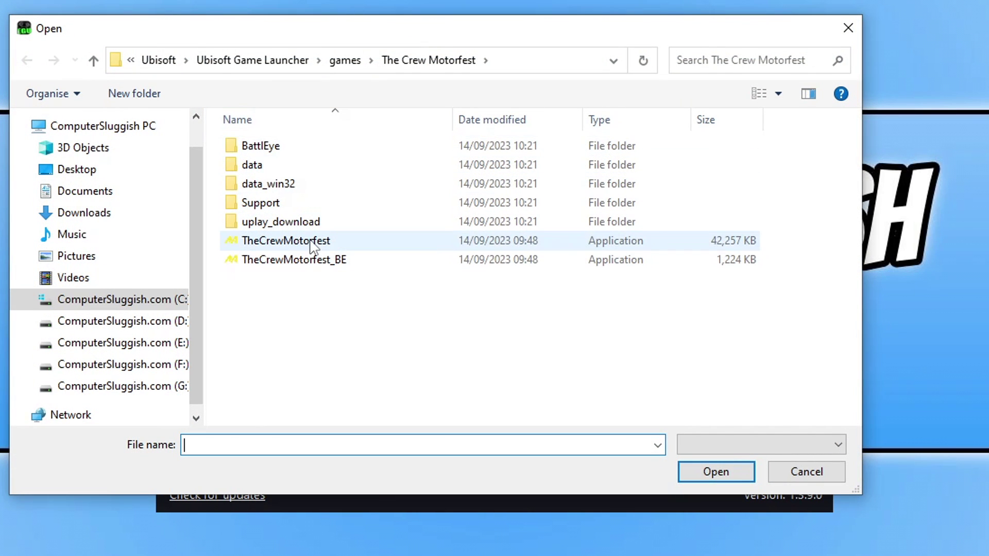
left_click(510, 241)
left_click(733, 477)
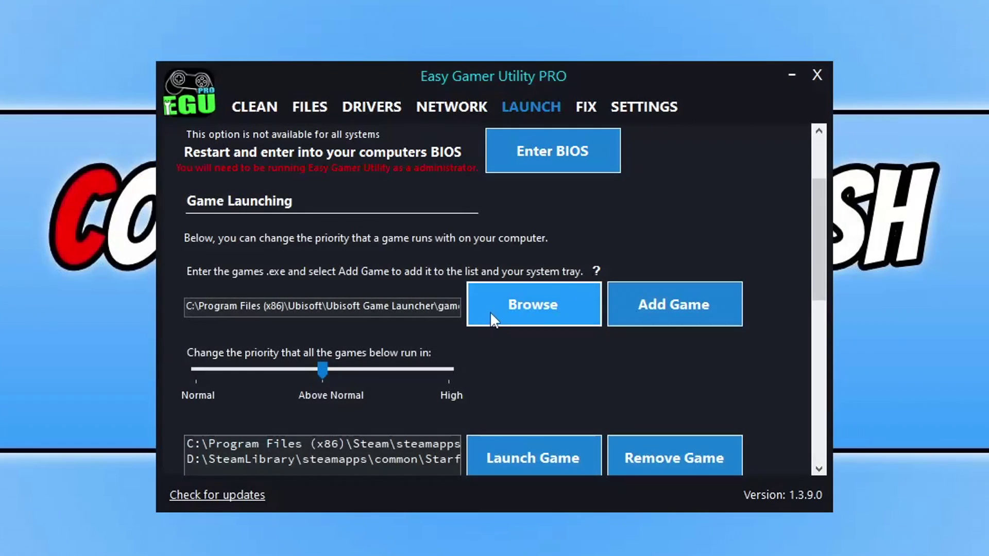
left_click(647, 316)
Launch the newly added Ubisoft game from the list and bring up the Force Game High Priority section
scroll(556, 340, "down", 4)
left_click(336, 258)
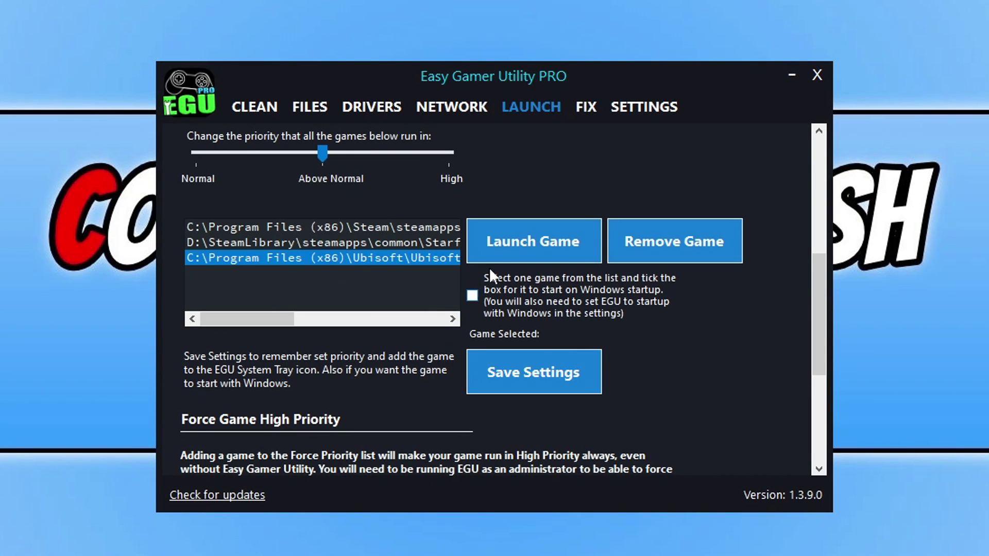
left_click(558, 242)
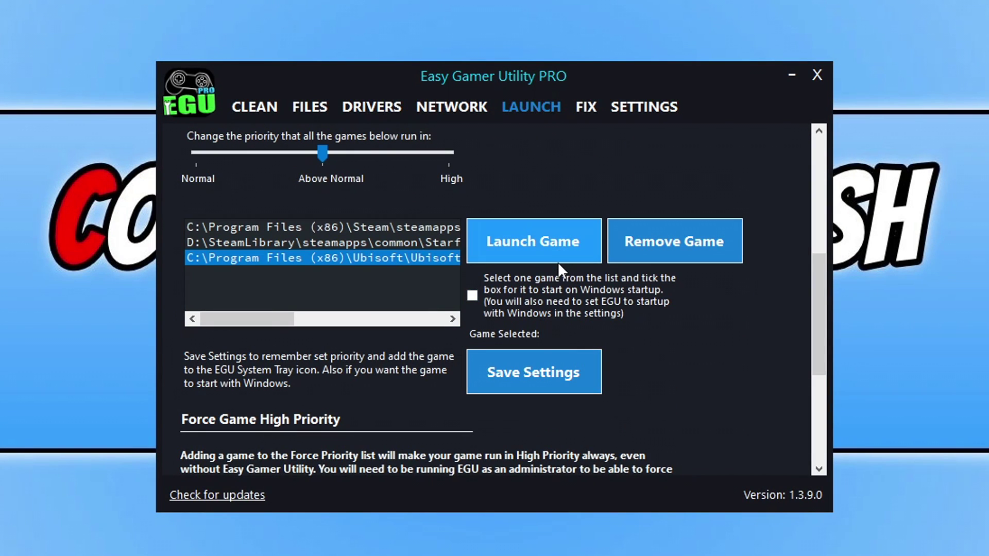
scroll(543, 250, "down", 4)
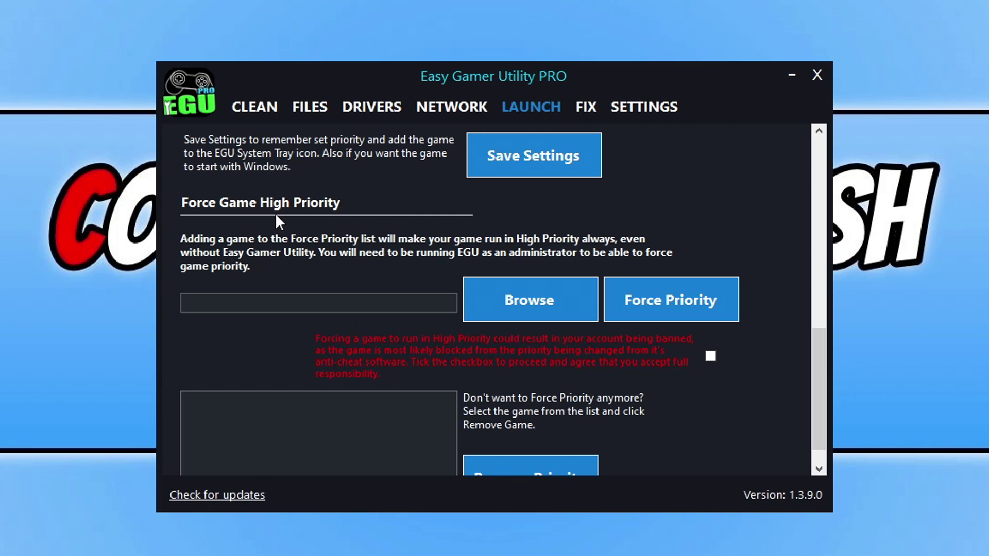
left_click(379, 307)
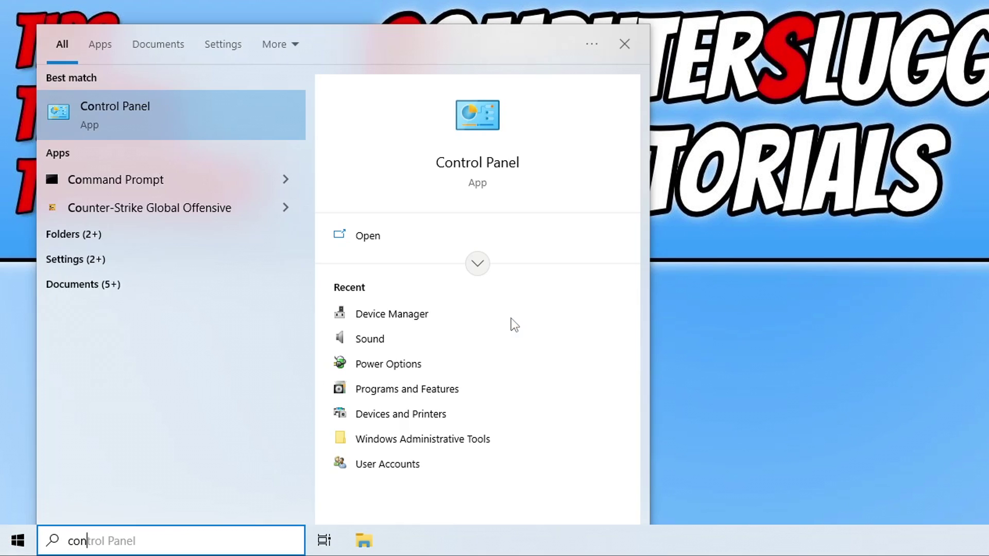
Open Power Options in the Windows Control Panel
left_click(270, 127)
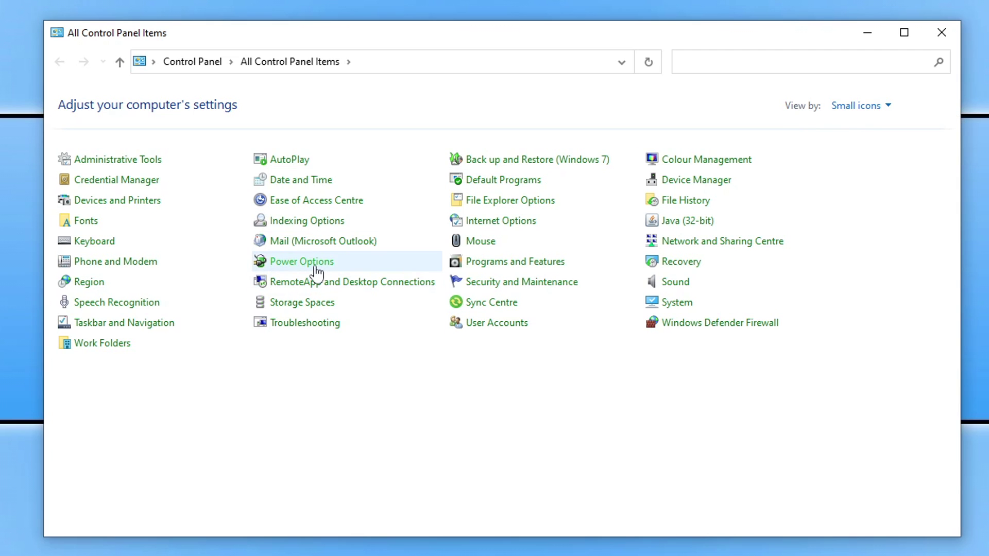
left_click(317, 273)
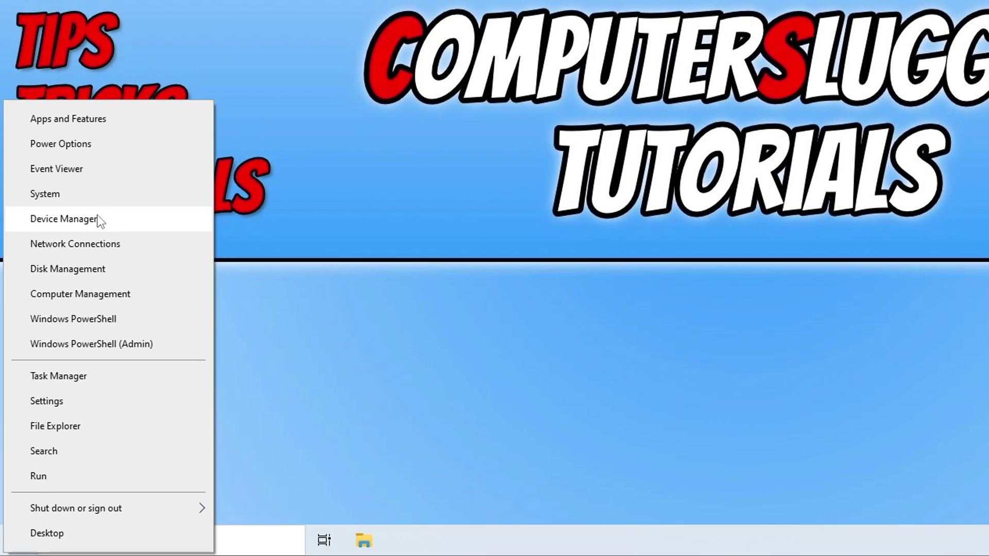
Open Device Manager, expand the display adapters and select the graphics card
left_click(100, 220)
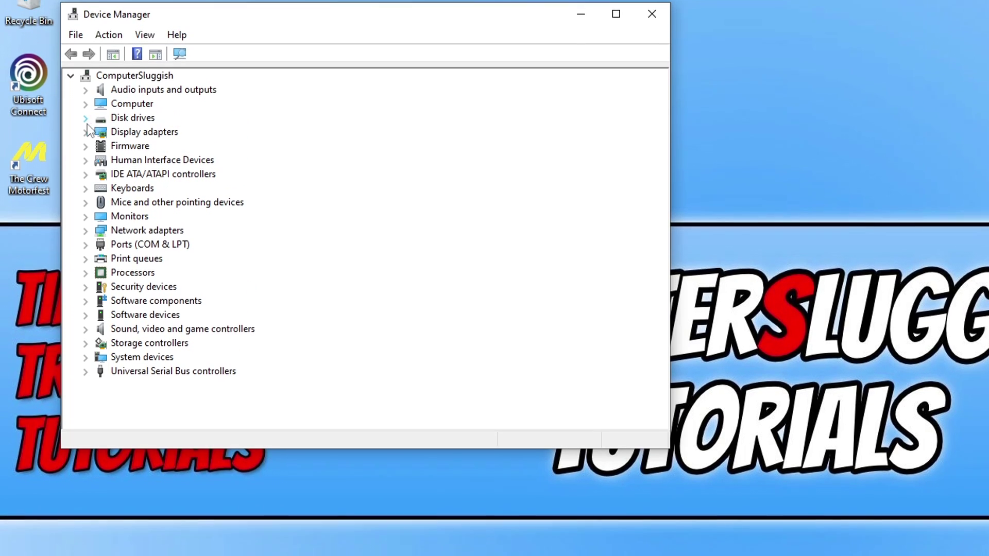
left_click(85, 131)
left_click(177, 145)
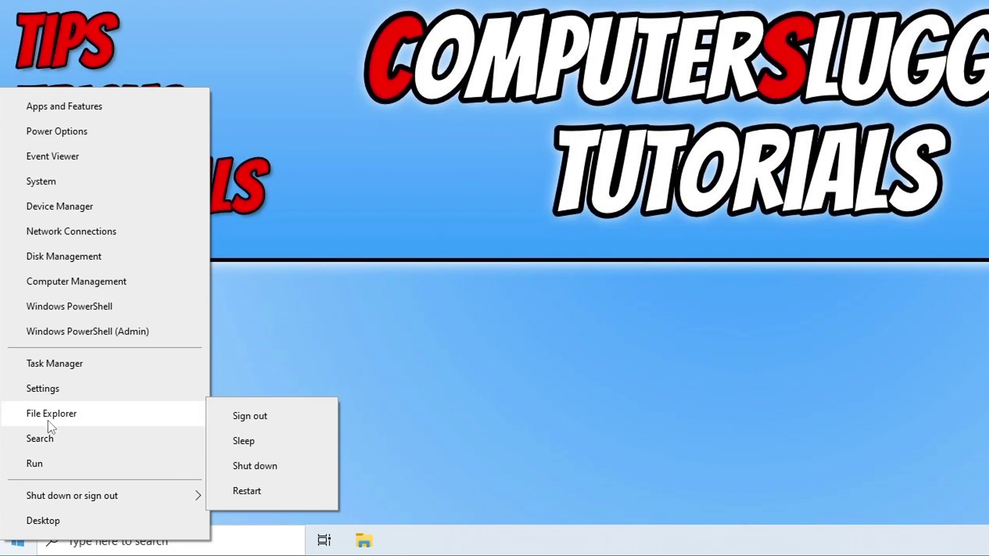
Open the Update & Security section of Windows Settings
left_click(69, 391)
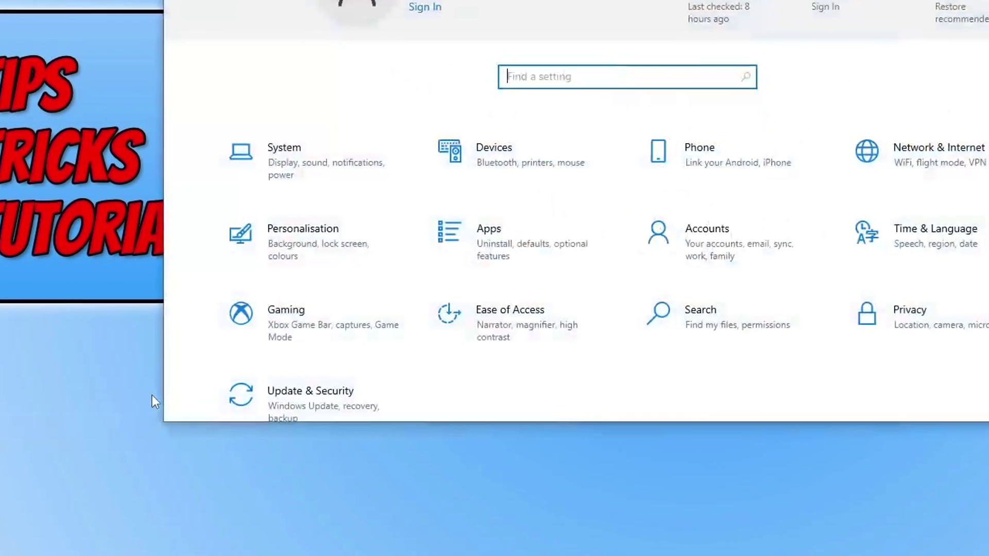
left_click(242, 438)
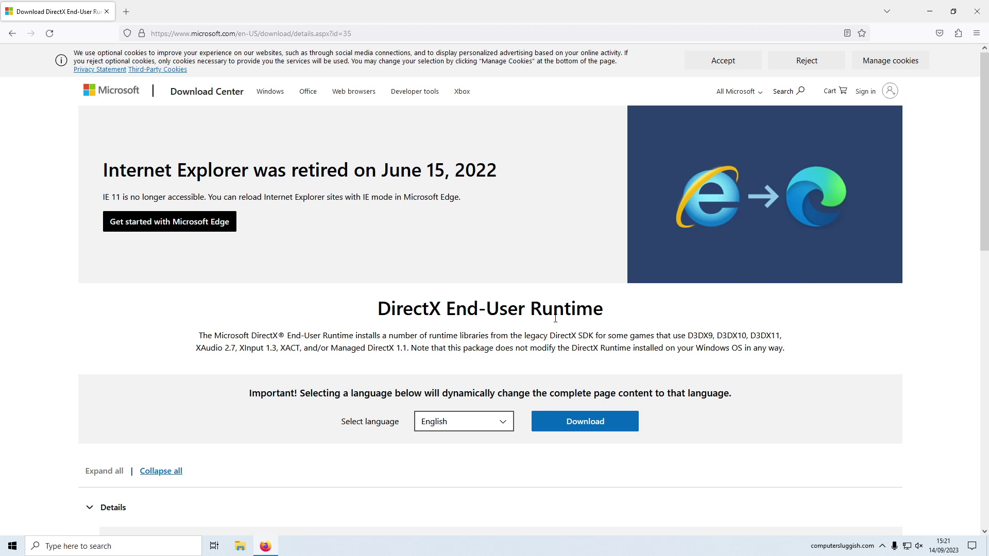
Download the English DirectX End-User Runtime installer and run its setup, accepting the agreement and declining the Bing Bar
left_click(564, 421)
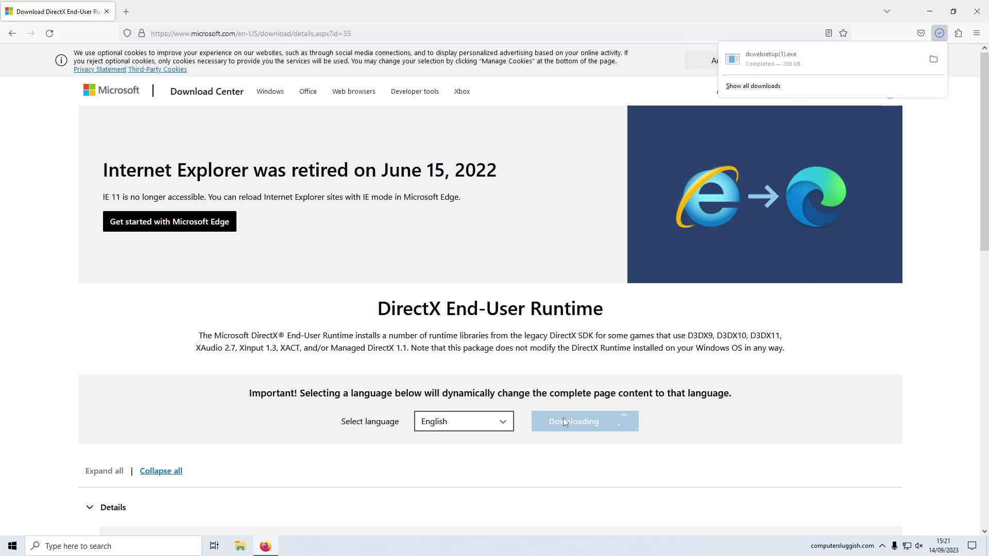
left_click(795, 66)
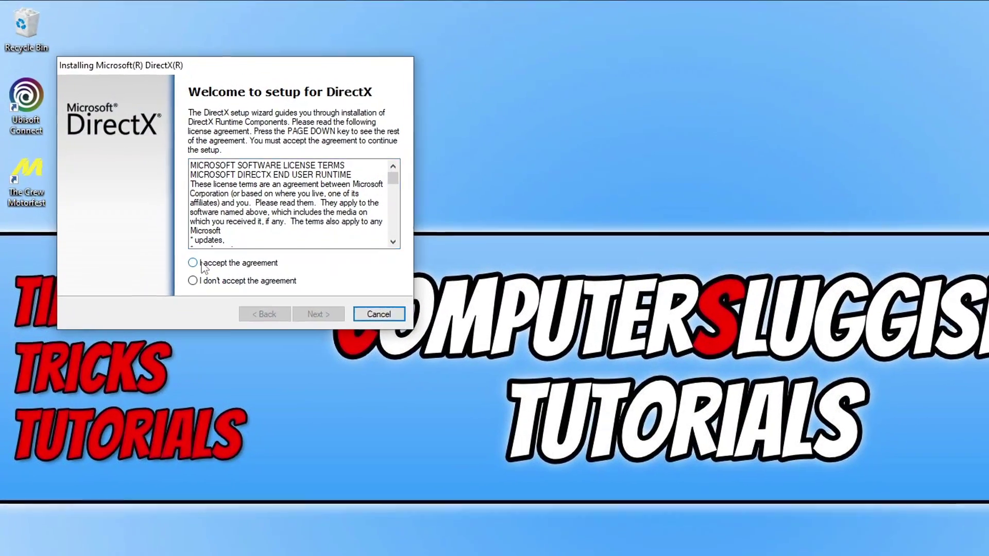
left_click(169, 210)
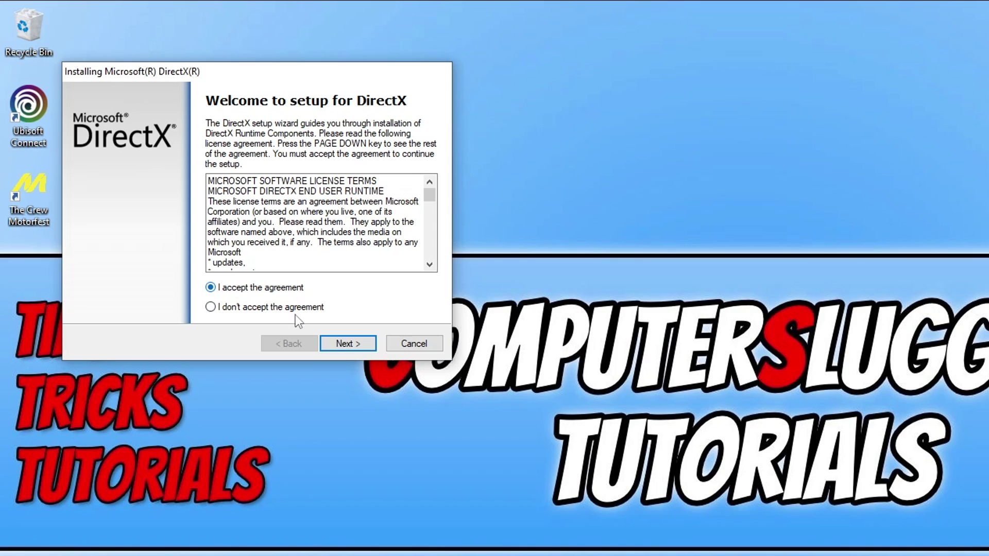
left_click(340, 341)
left_click(238, 235)
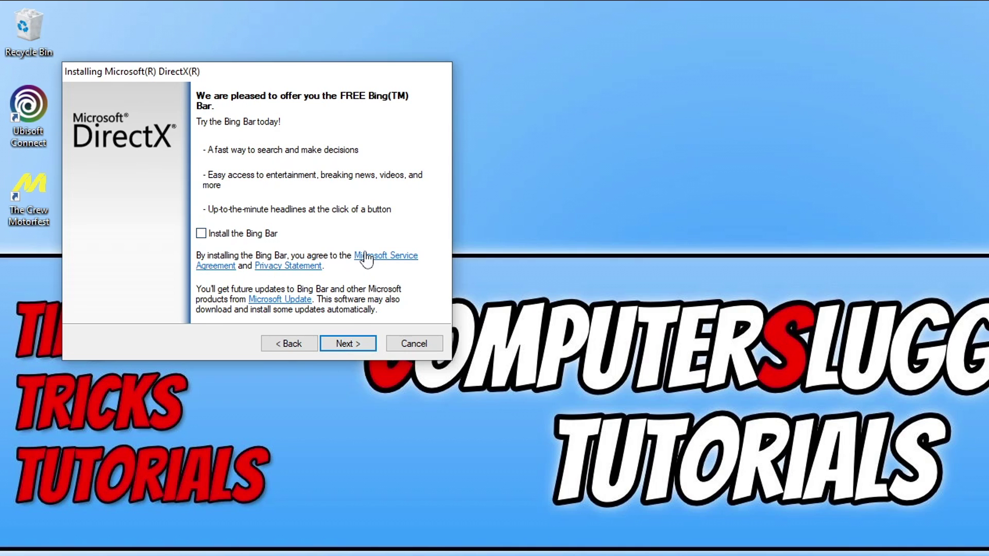
left_click(354, 347)
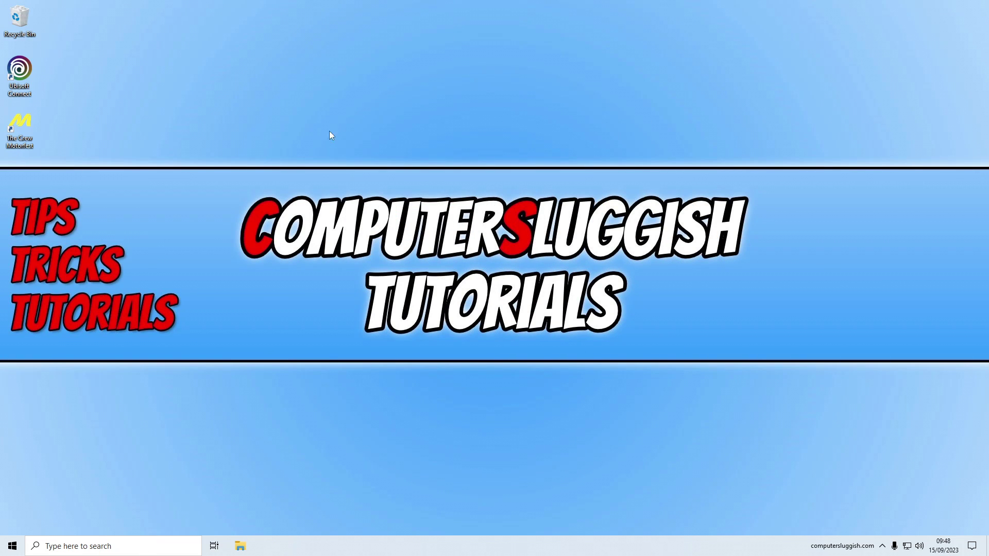
Open AMD Software: Adrenalin Edition from the desktop
right_click(338, 129)
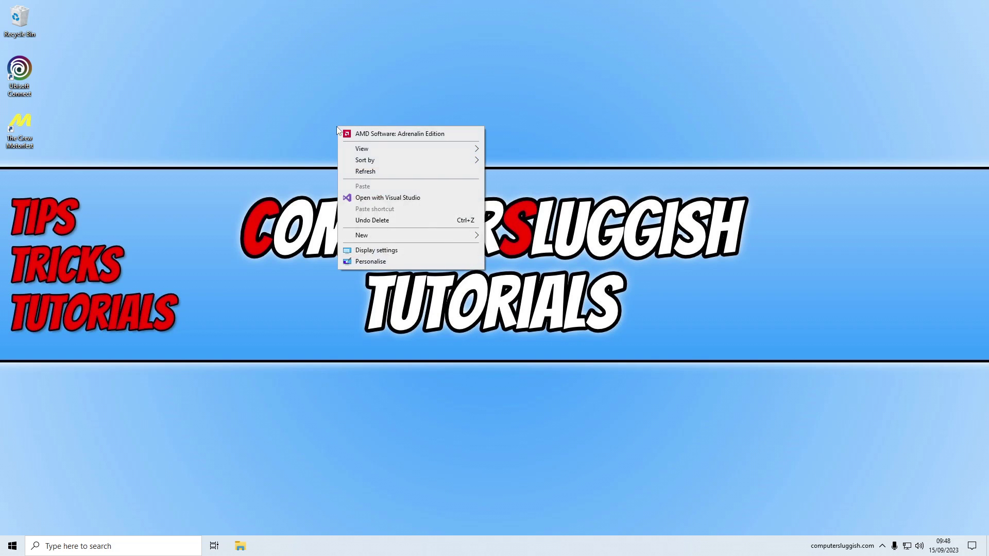
left_click(420, 135)
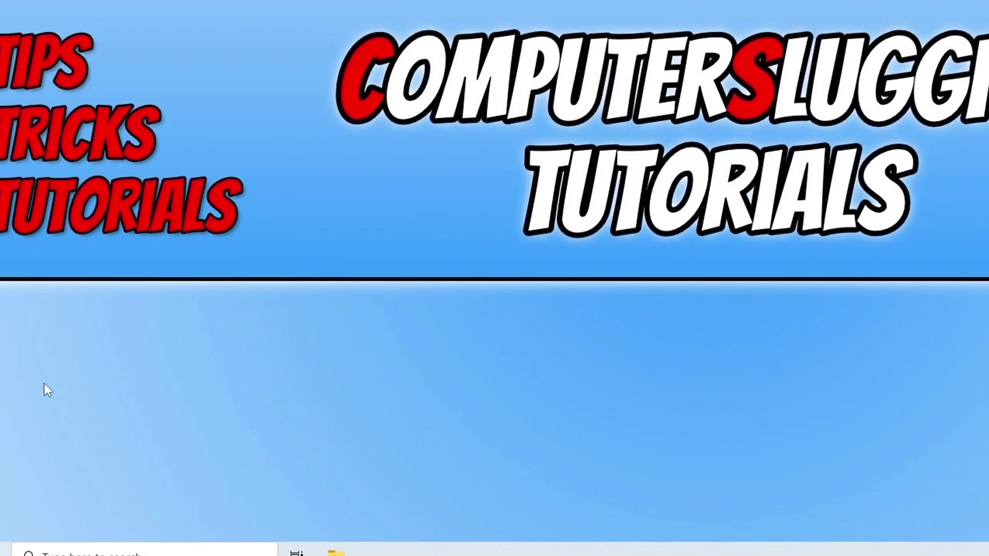
Turn Xbox Game Bar off in the Windows gaming settings and open the Game Mode page
right_click(17, 538)
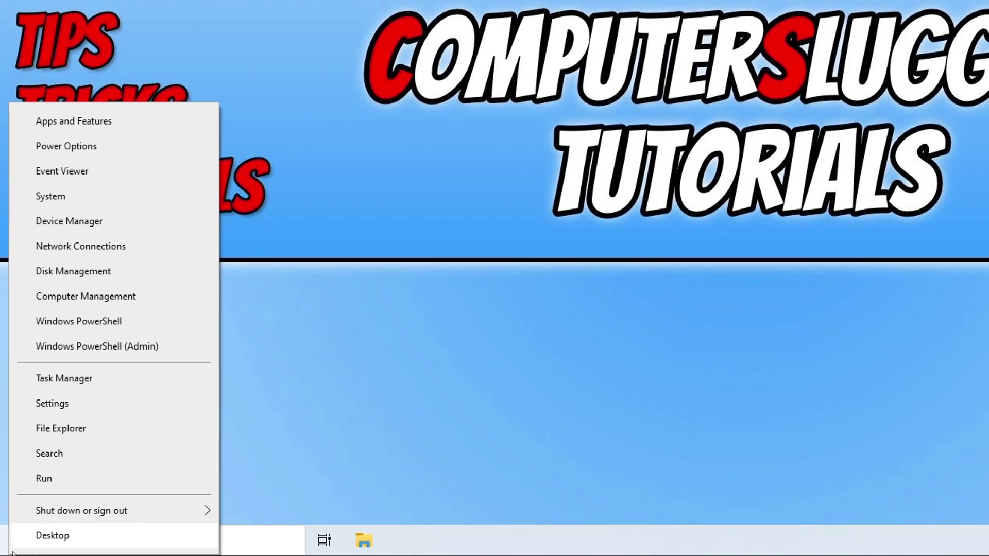
left_click(70, 405)
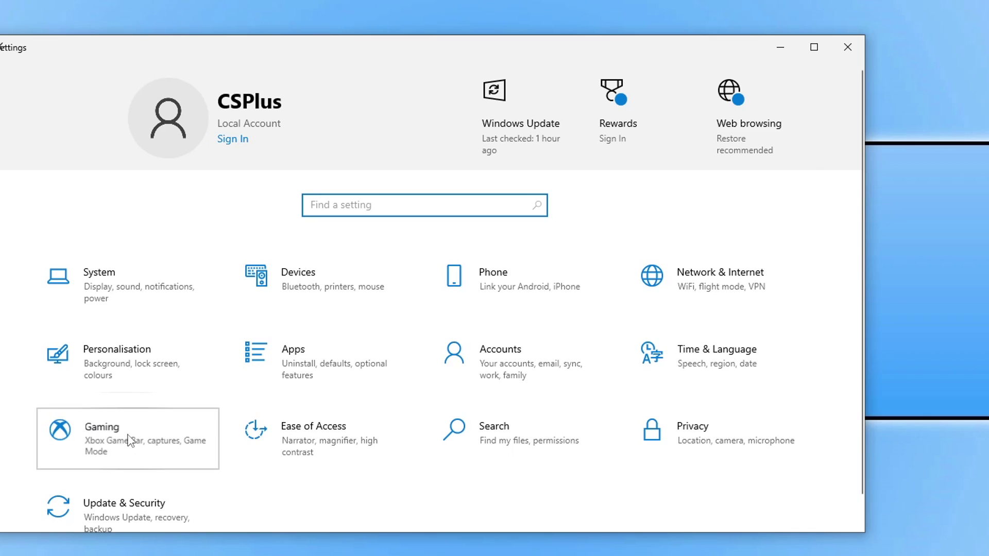
left_click(128, 434)
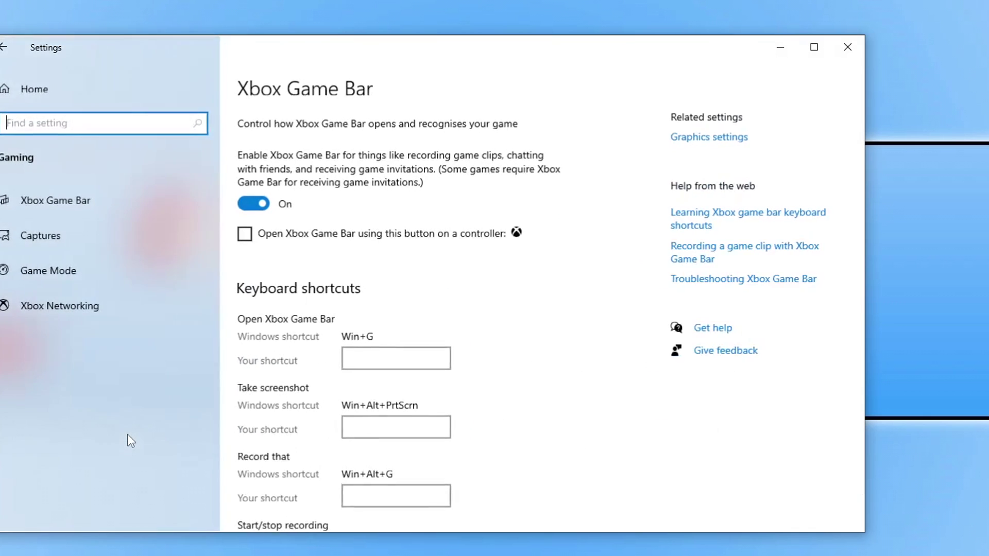
left_click(250, 203)
left_click(150, 266)
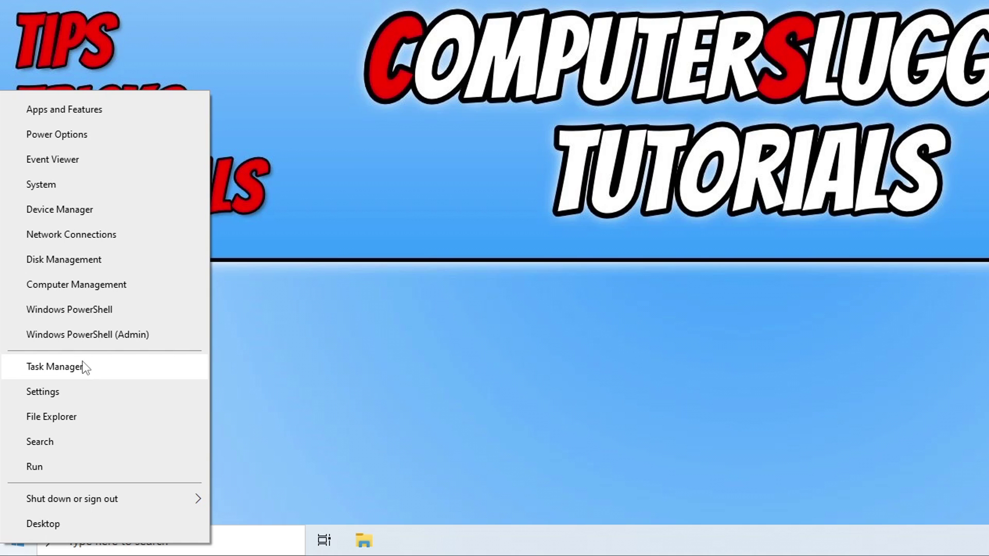
Review the startup programs in Task Manager and close it
left_click(82, 369)
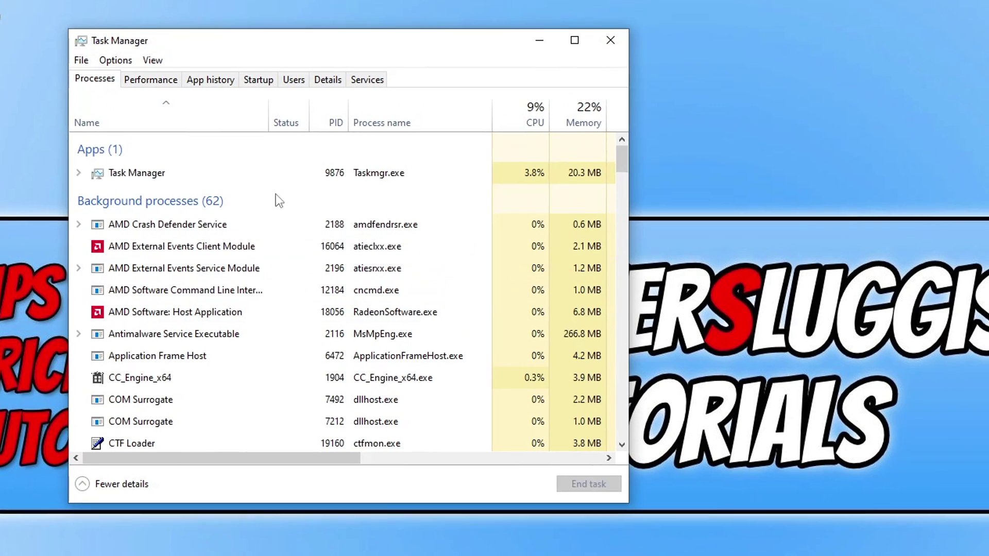
left_click(269, 86)
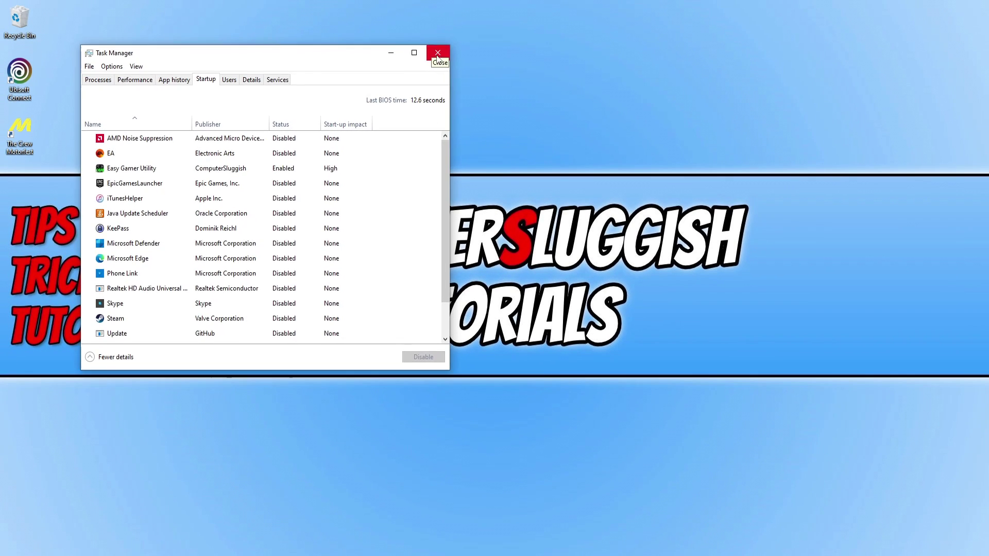
left_click(490, 49)
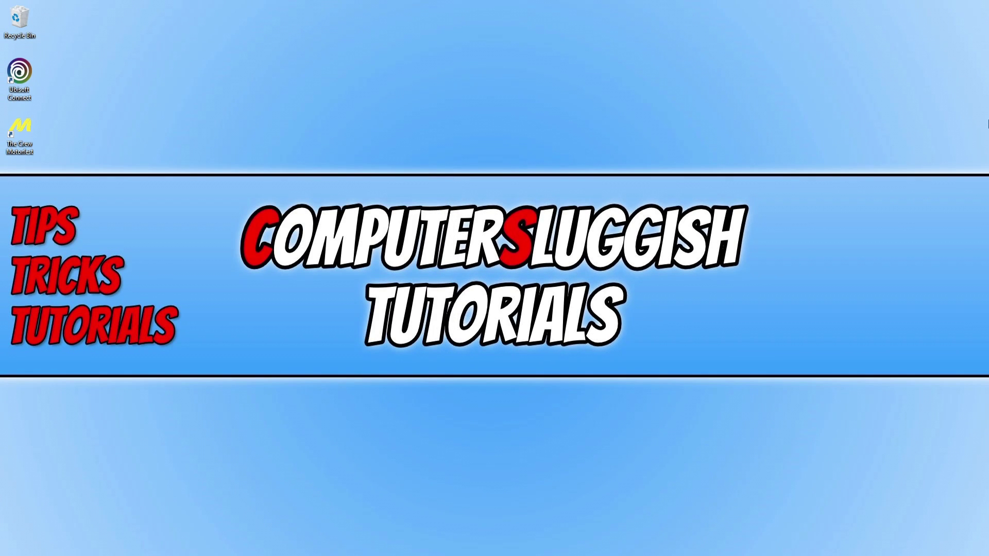